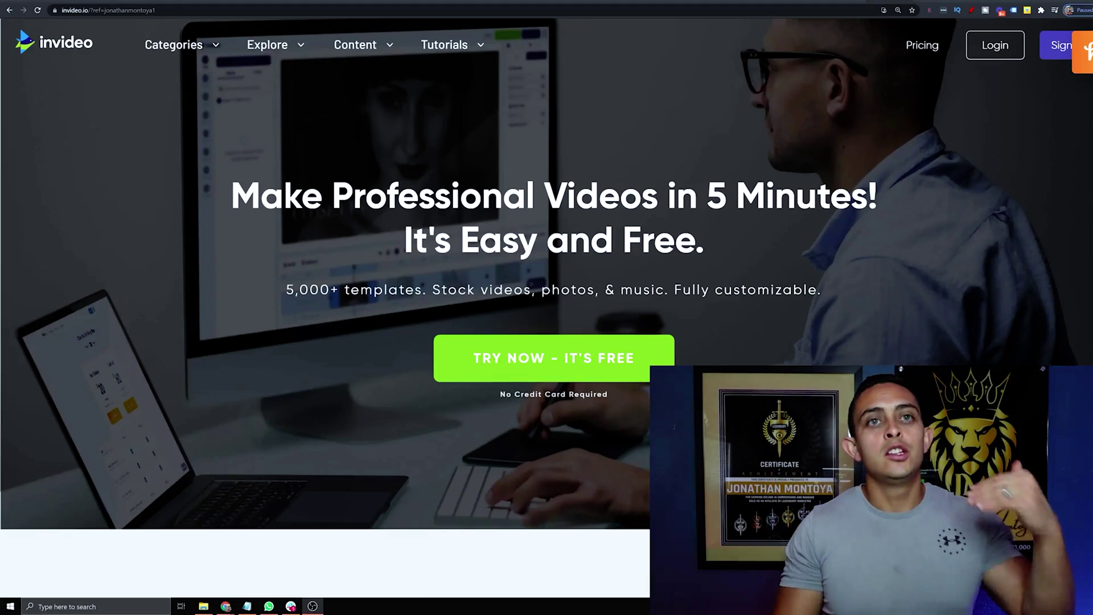
Review the Free, Business and Unlimited pricing plans, highlighting part of the Business plan's features
left_click(922, 45)
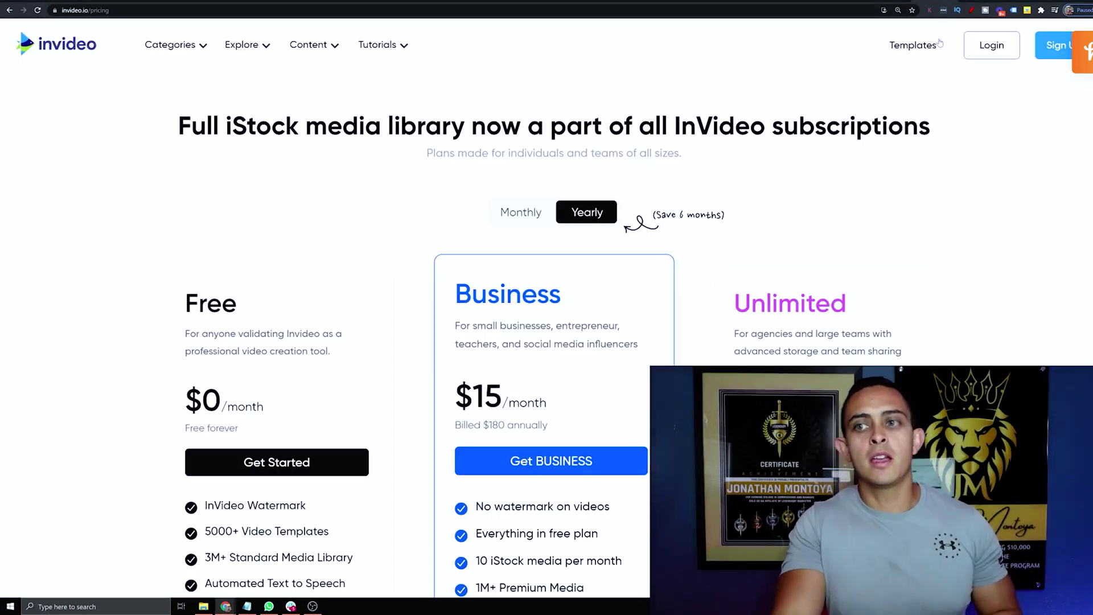
scroll(328, 168, "down", 3)
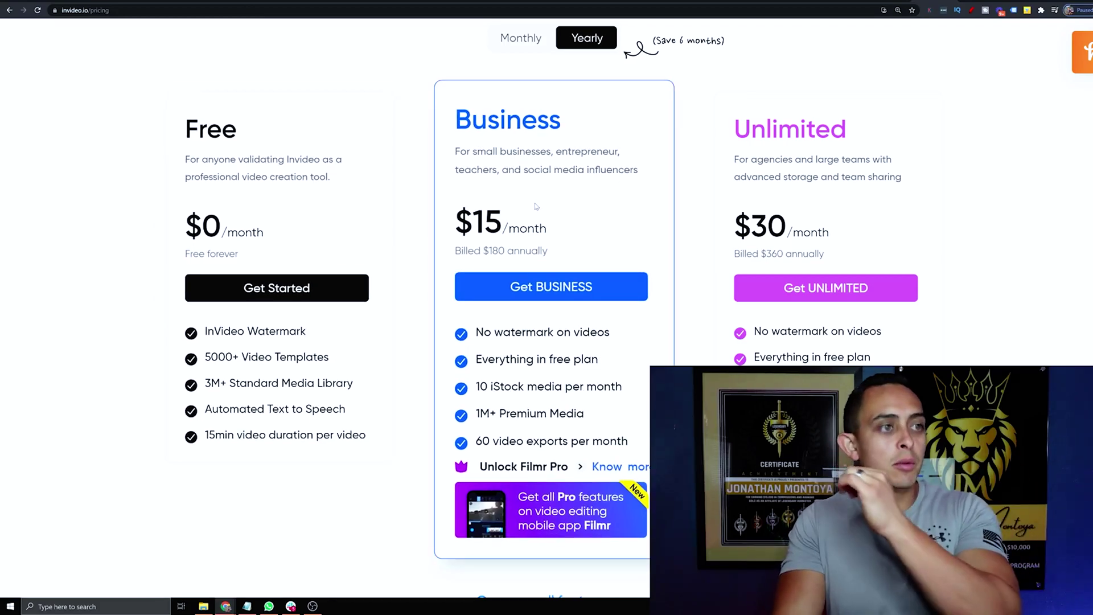
left_click_drag(608, 332, 489, 345)
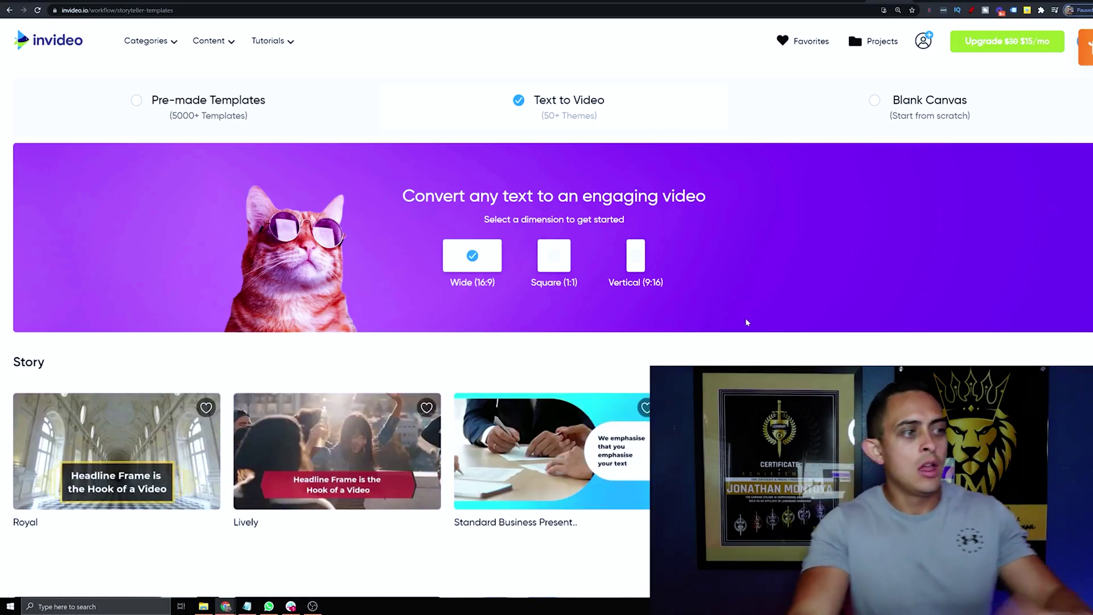
Scroll through the Story templates and preview the Mosaic template
scroll(714, 315, "down", 2)
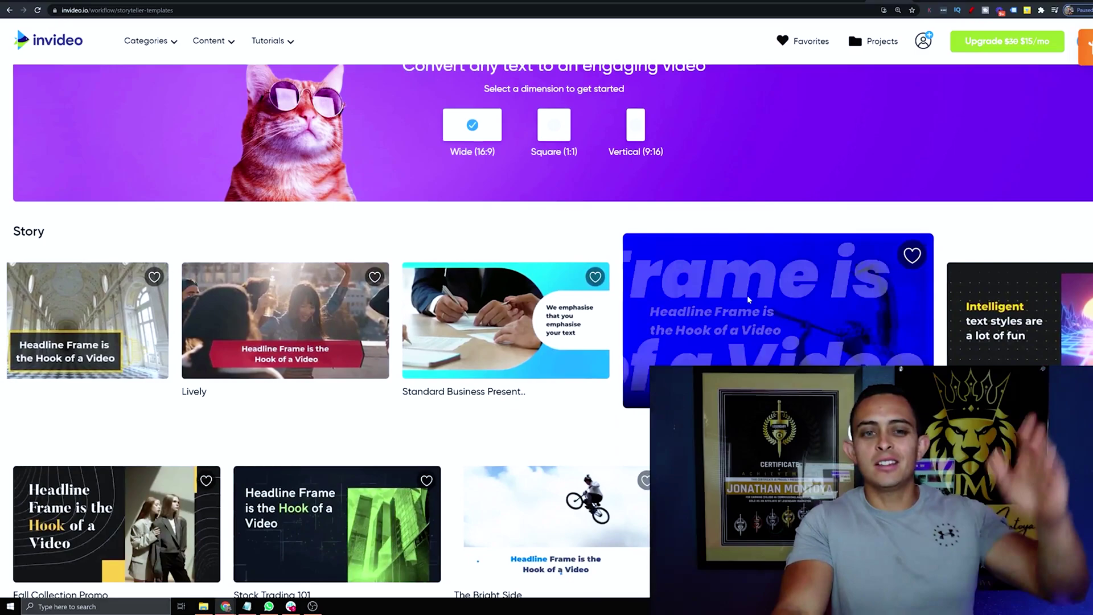
scroll(702, 329, "down", 2)
scroll(702, 329, "down", 5)
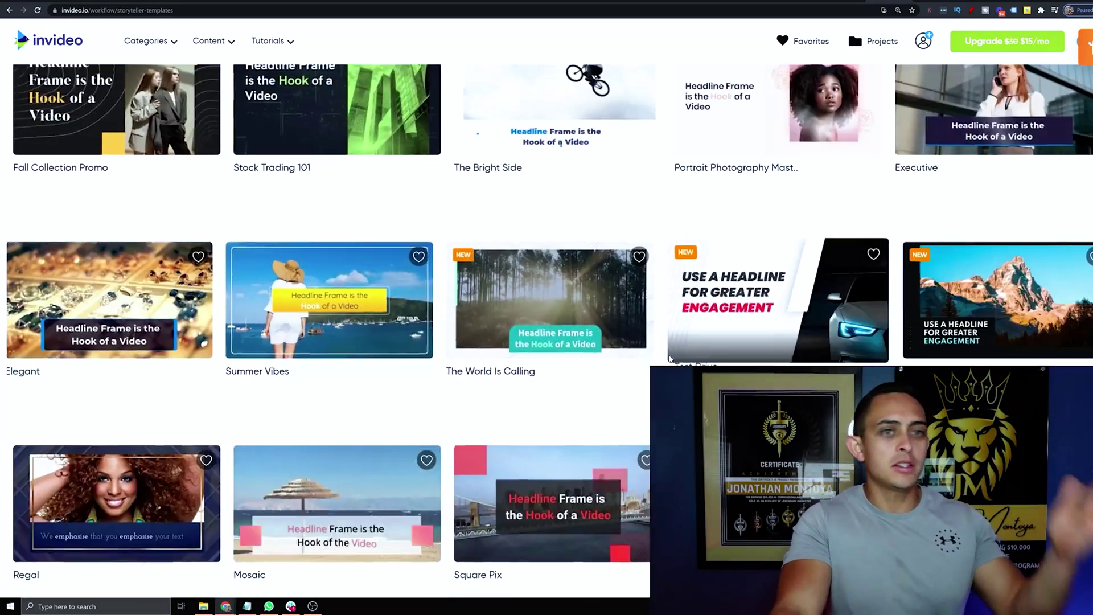
scroll(687, 309, "down", 4)
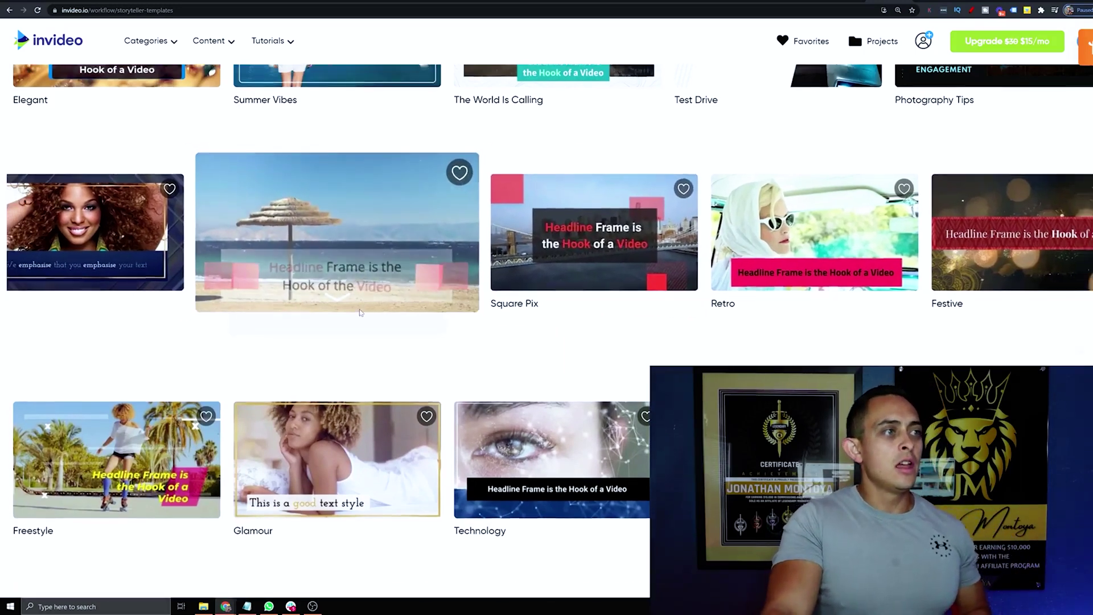
left_click(349, 273)
scroll(504, 341, "down", 2)
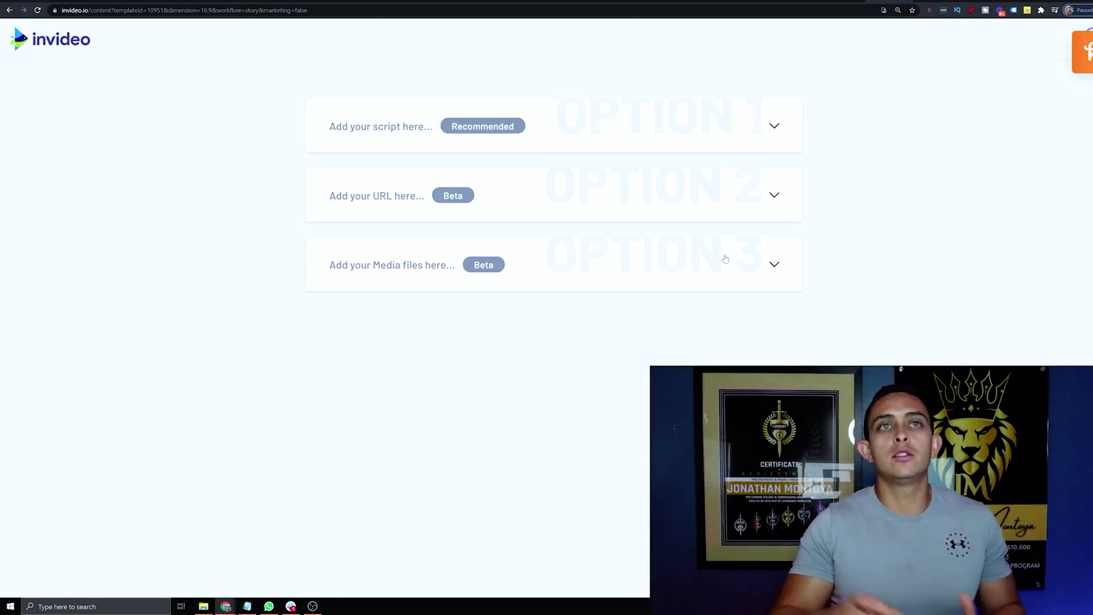
Copy the address of the Healthline '7 Tips to Get Into Ketosis' article
key("ctrl+Tab")
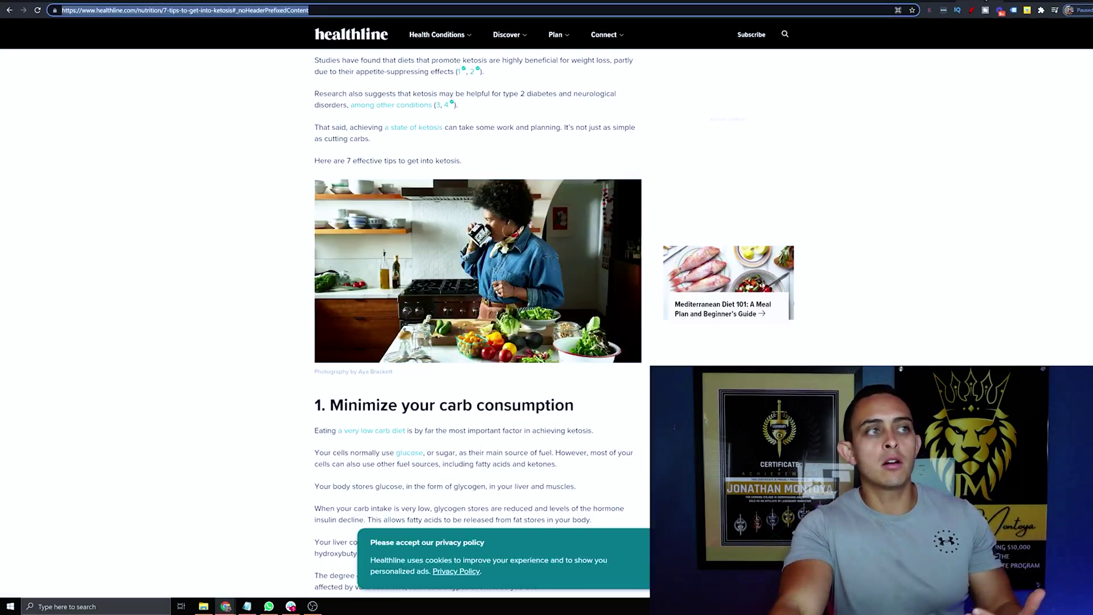
scroll(478, 319, "up", 4)
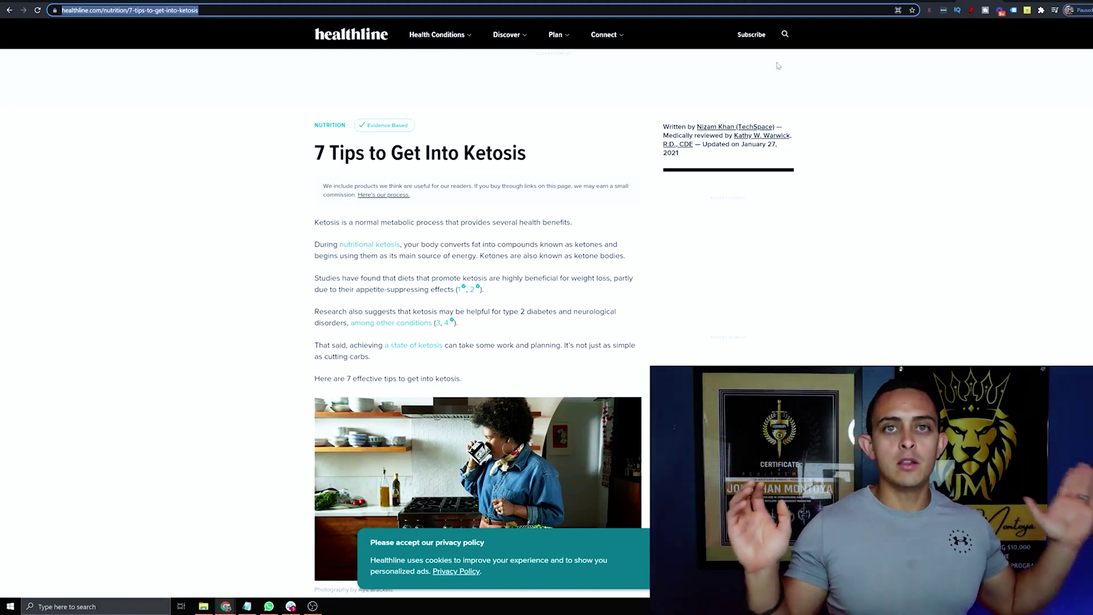
left_click(886, 1)
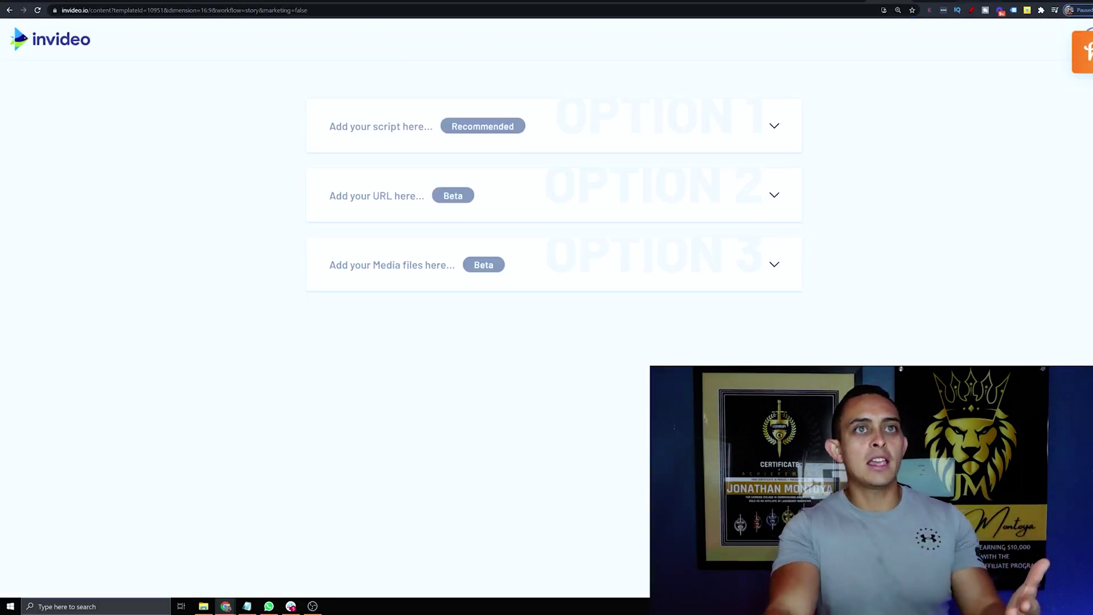
left_click(976, 0)
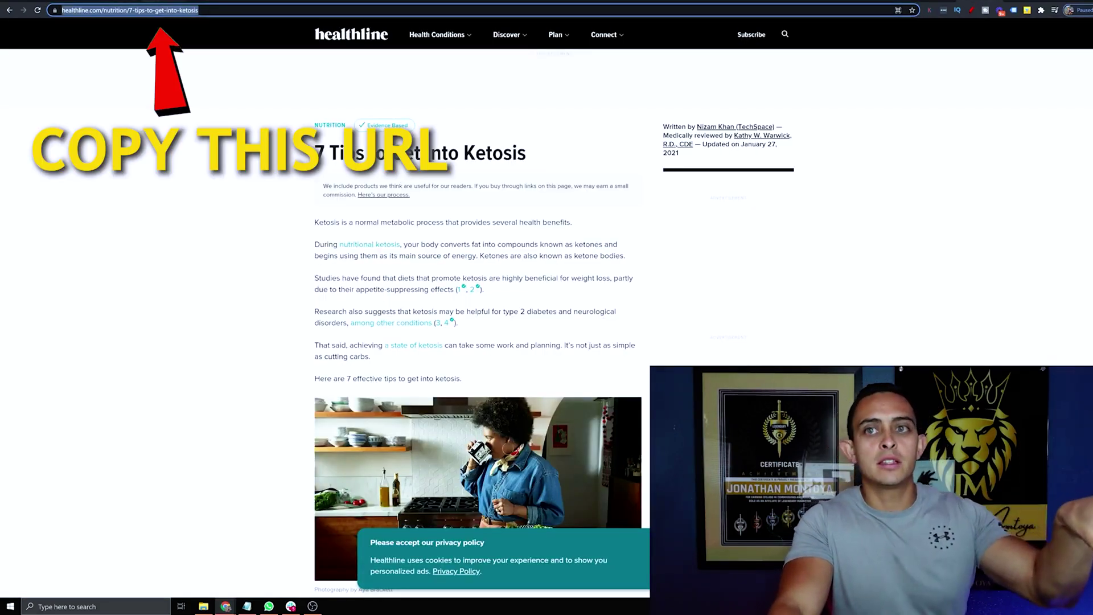
left_click(881, 0)
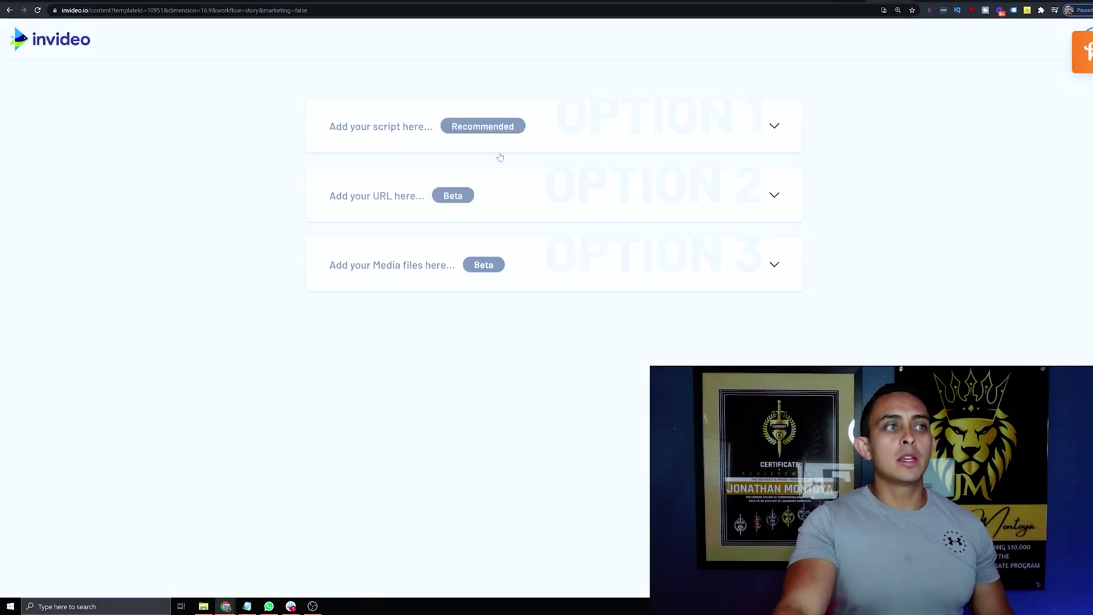
Paste the Healthline article URL into the URL option and fetch it
left_click(387, 200)
left_click(387, 237)
type("https://www.healthline.com/nutrition/7-tips-to-get-into-ketosis#_noHeaderPrefixedContent")
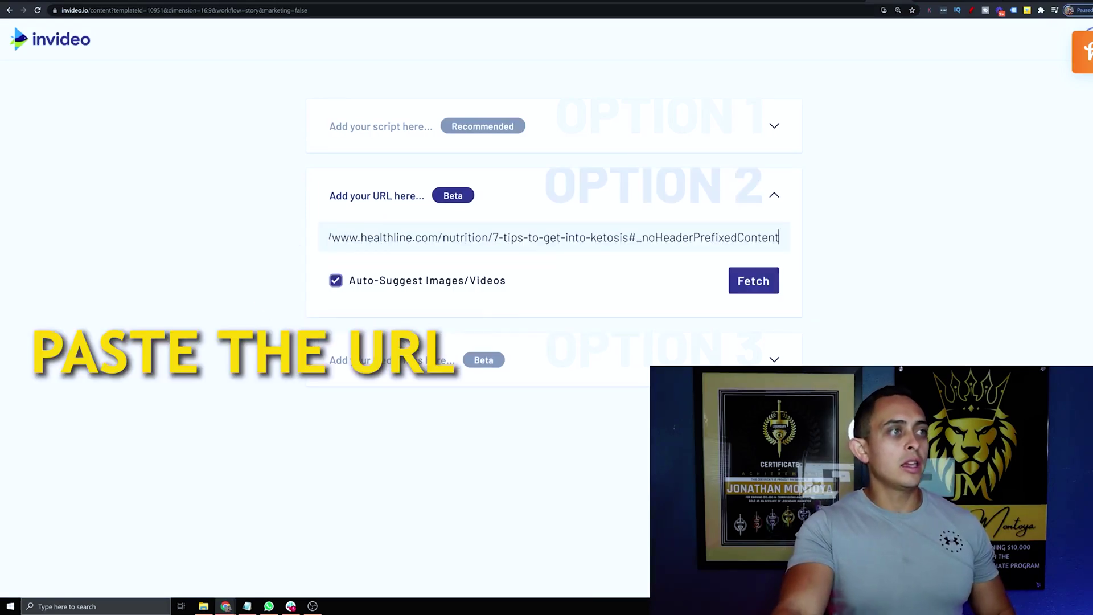
left_click(751, 282)
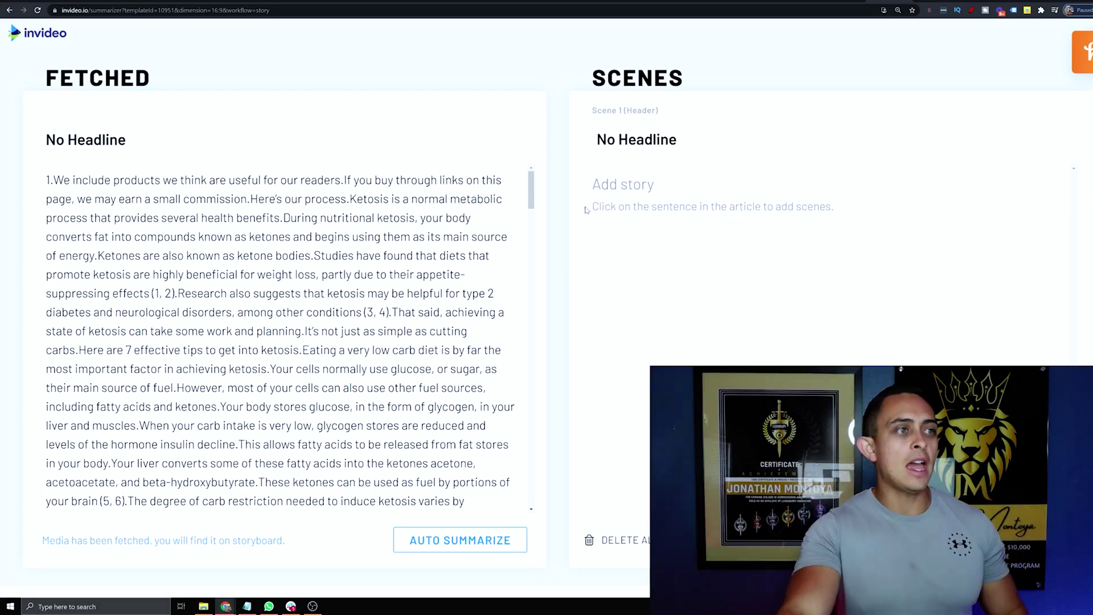
Auto-summarize the ketosis article into scenes and mark Scenes 2 and 3 with annotation arrows
scroll(285, 387, "down", 5)
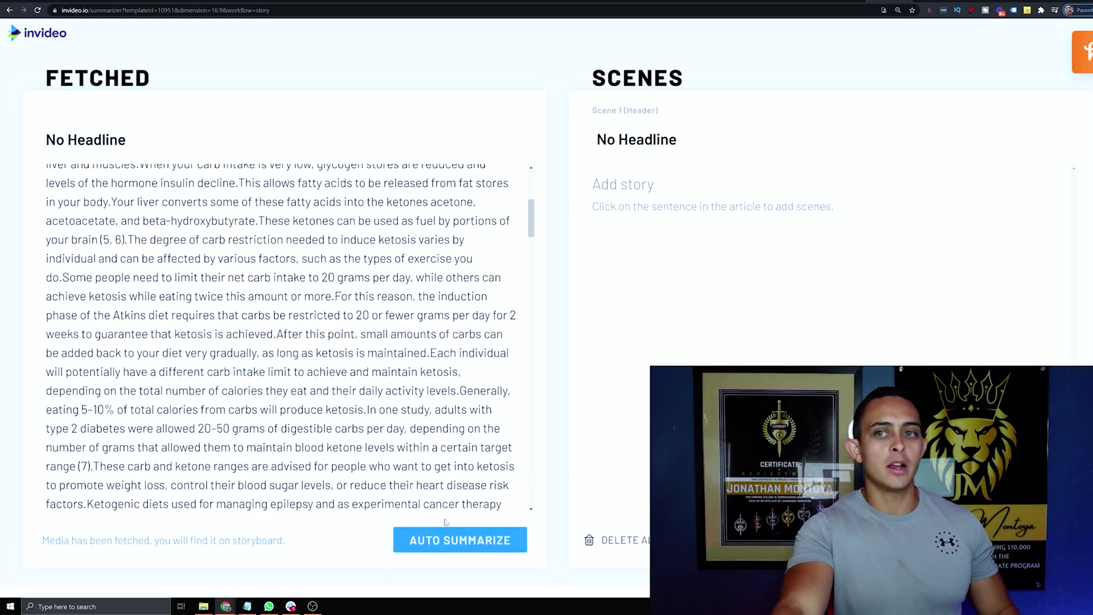
left_click(436, 549)
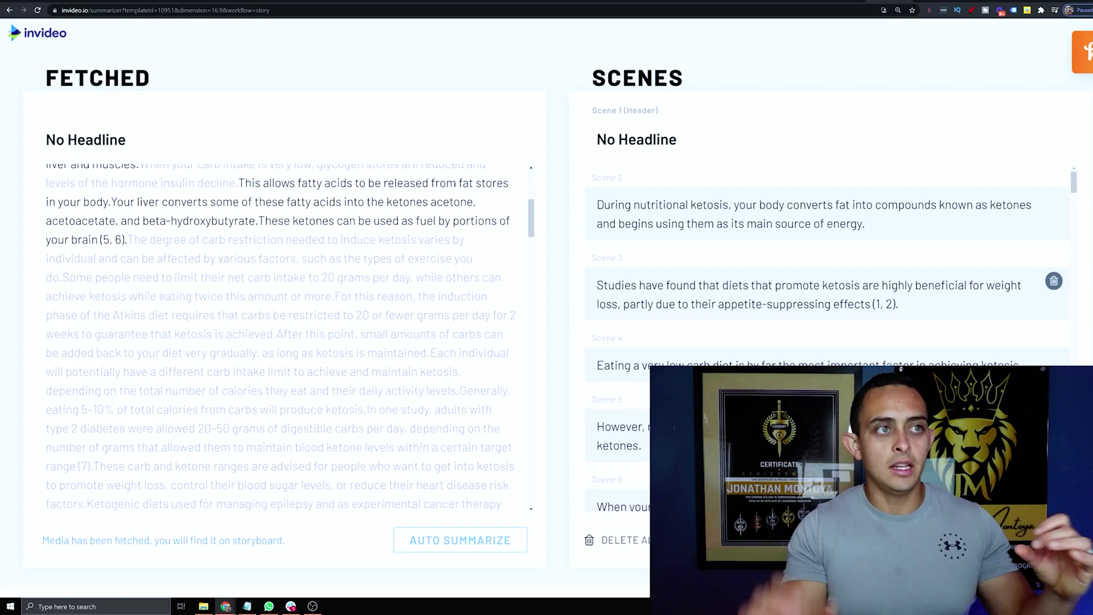
left_click(974, 11)
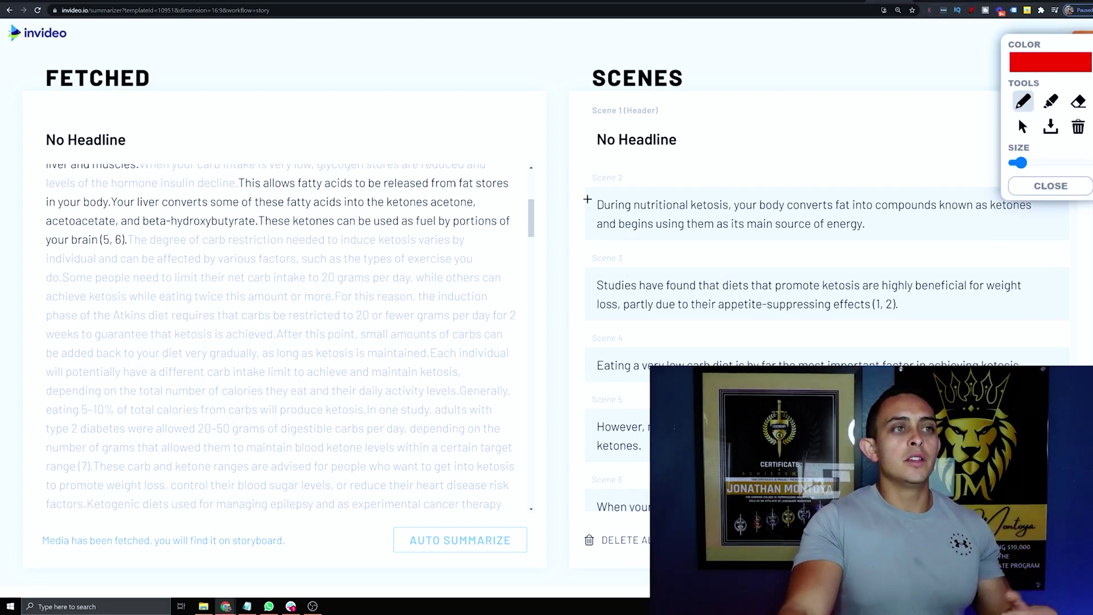
mouse_move(591, 215)
left_mouse_down()
mouse_move(571, 204)
mouse_move(570, 233)
left_mouse_up()
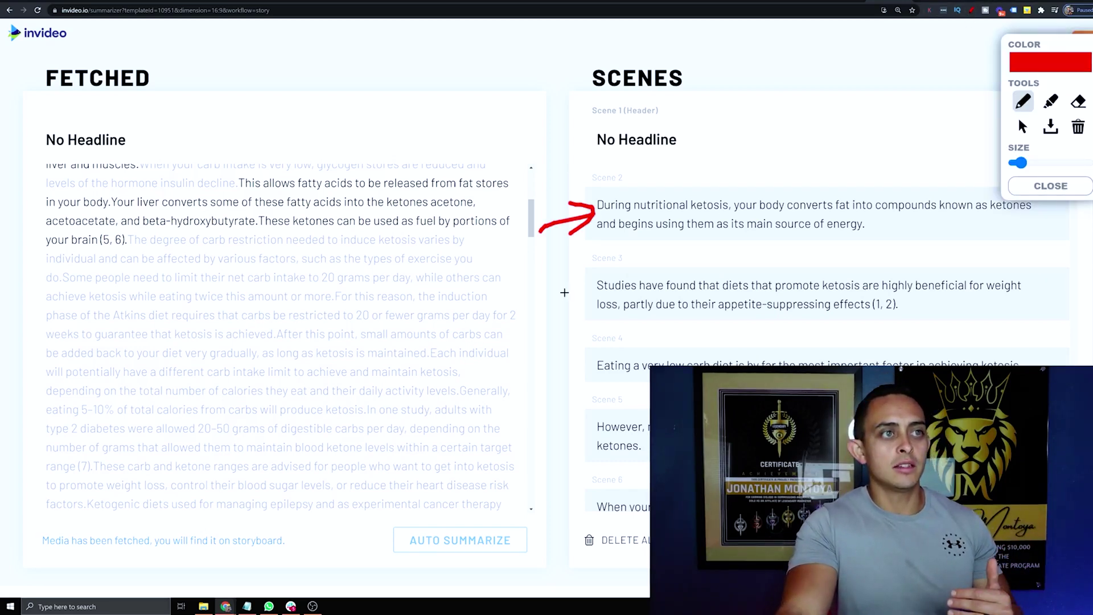
left_click_drag(498, 312, 581, 293)
mouse_move(566, 281)
left_mouse_down()
mouse_move(576, 286)
mouse_move(566, 324)
left_mouse_up()
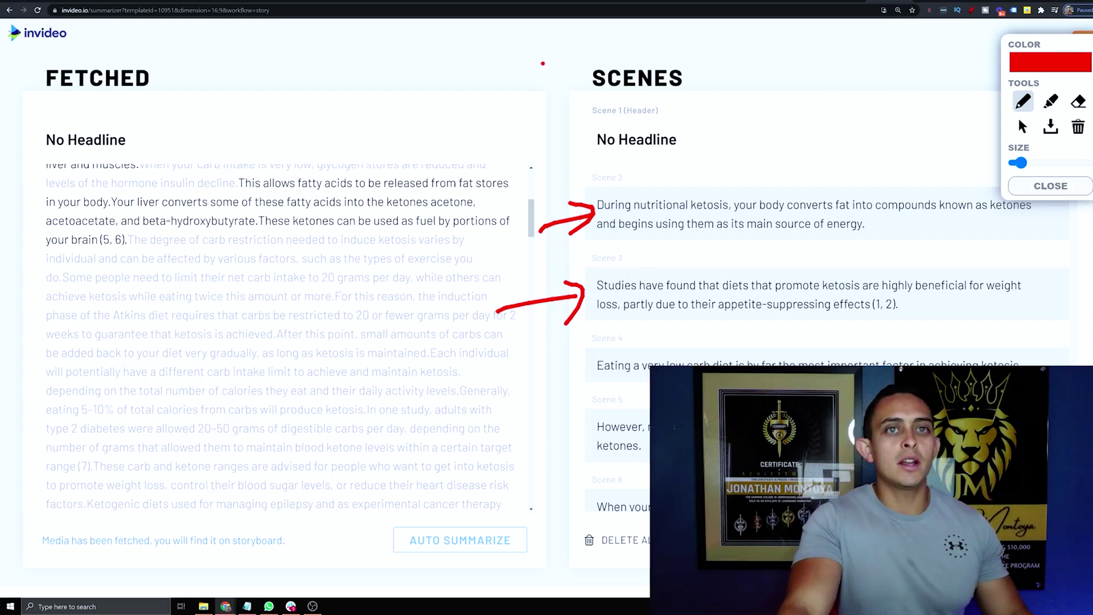
left_click(1041, 188)
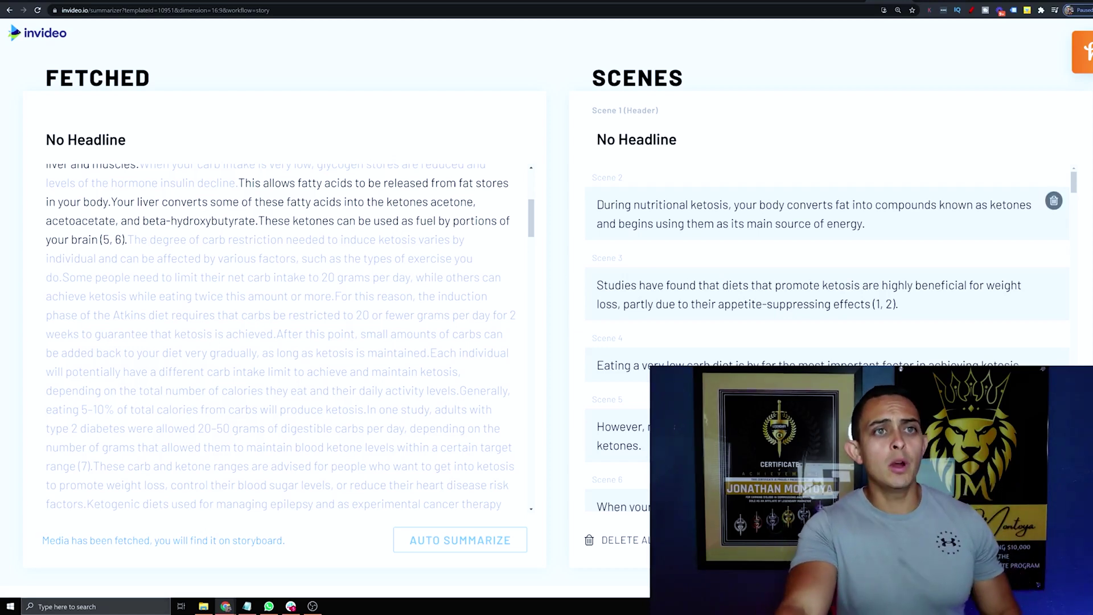
Select and copy Scene 2's full sentence
left_click_drag(867, 224, 595, 204)
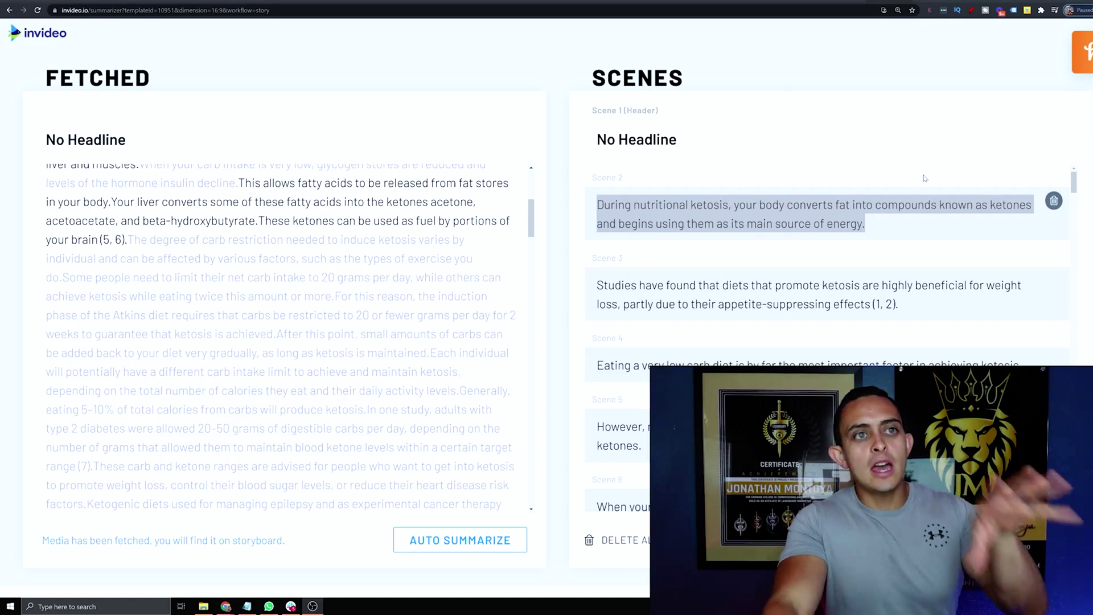
left_click(917, 225)
left_click_drag(865, 224, 619, 184)
key("ctrl+c")
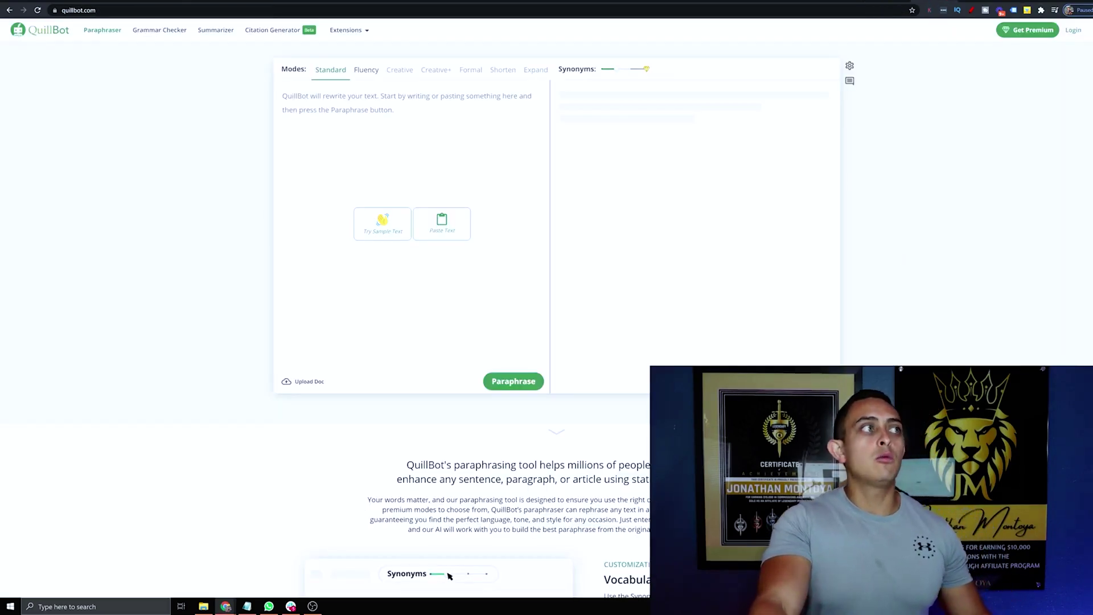
Zoom in QuillBot, paste Scene 2's sentence and paraphrase it in Standard mode
key("ctrl+plus")
key("ctrl+plus")
key("ctrl+plus")
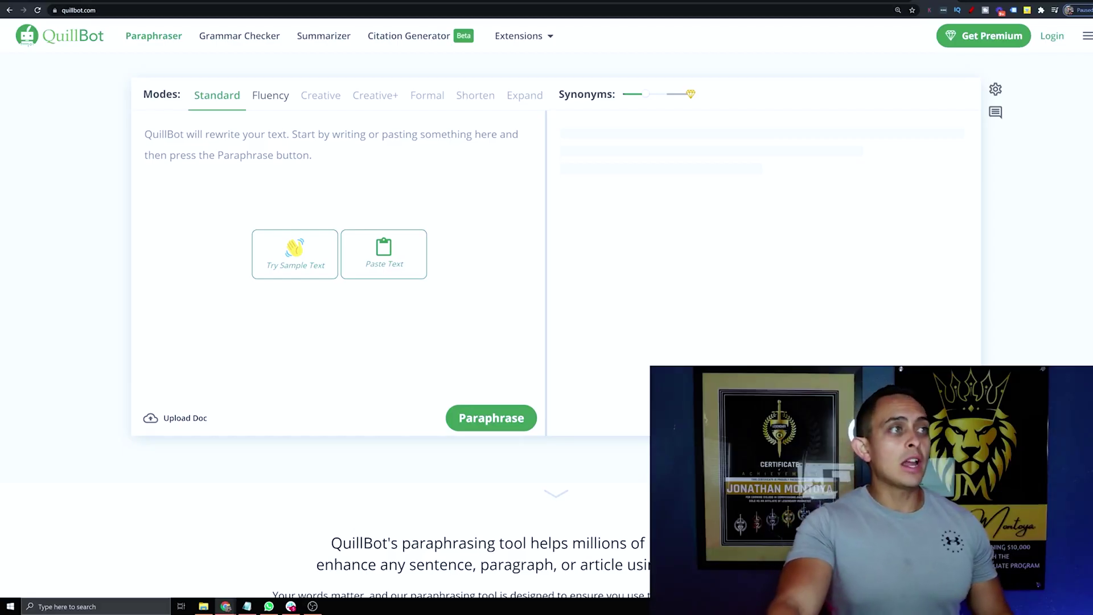
left_click(144, 134)
key("ctrl+v")
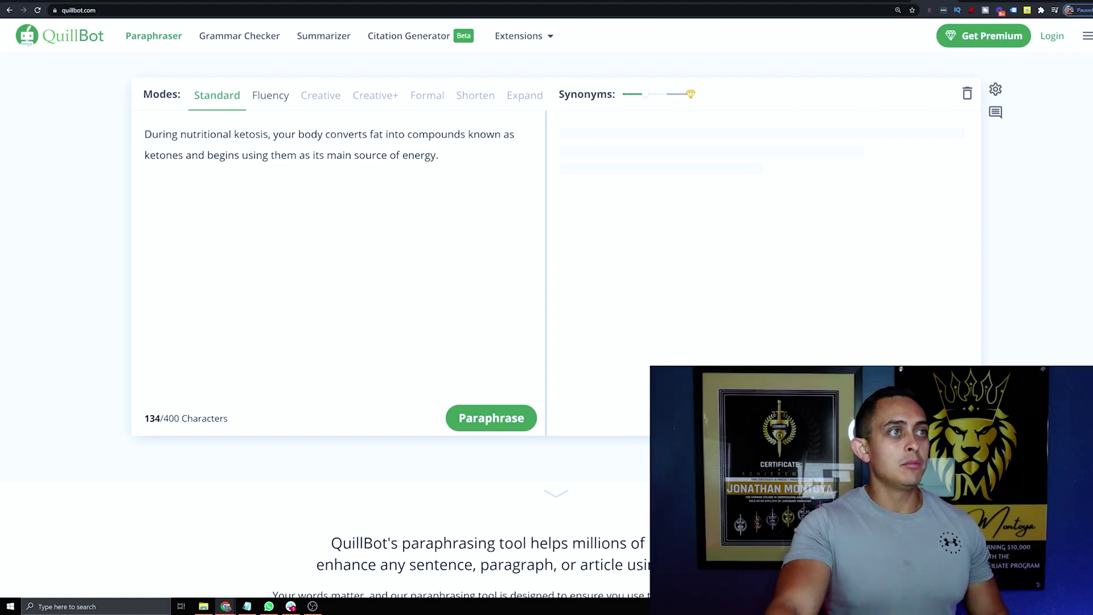
left_click(506, 431)
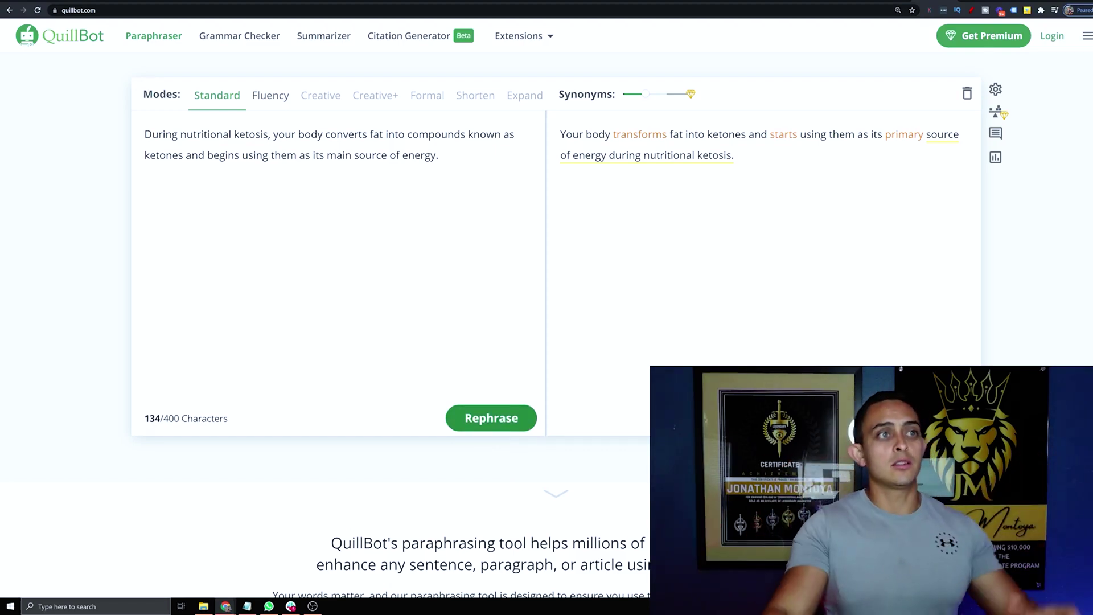
Put the fat-into-ketones paraphrase over Scene 2's text in InVideo
left_click_drag(735, 156, 548, 135)
key("ctrl+c")
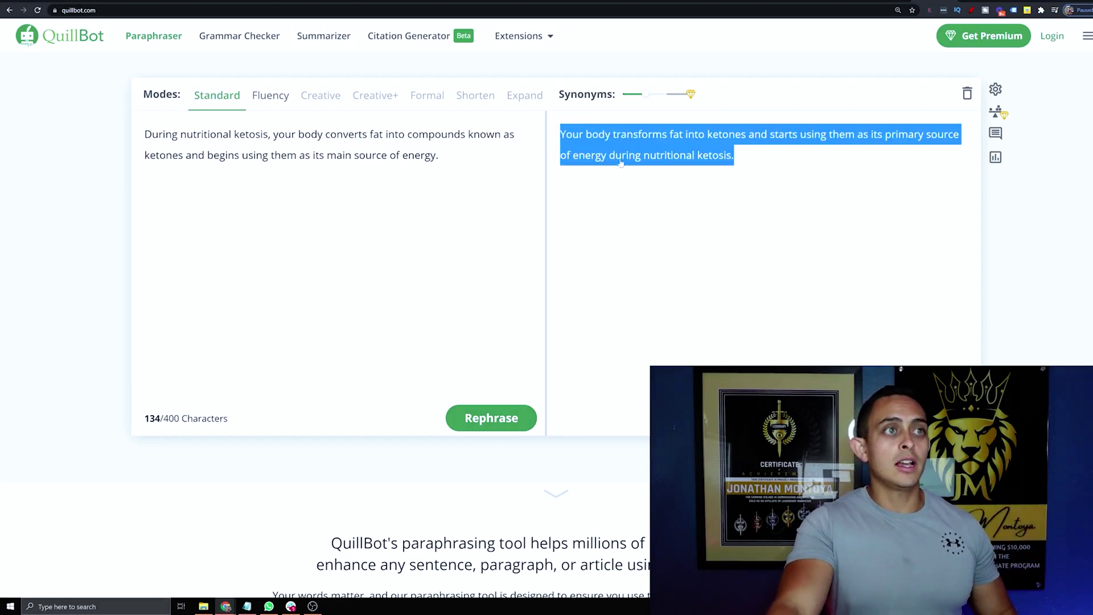
key("ctrl+shift+Tab")
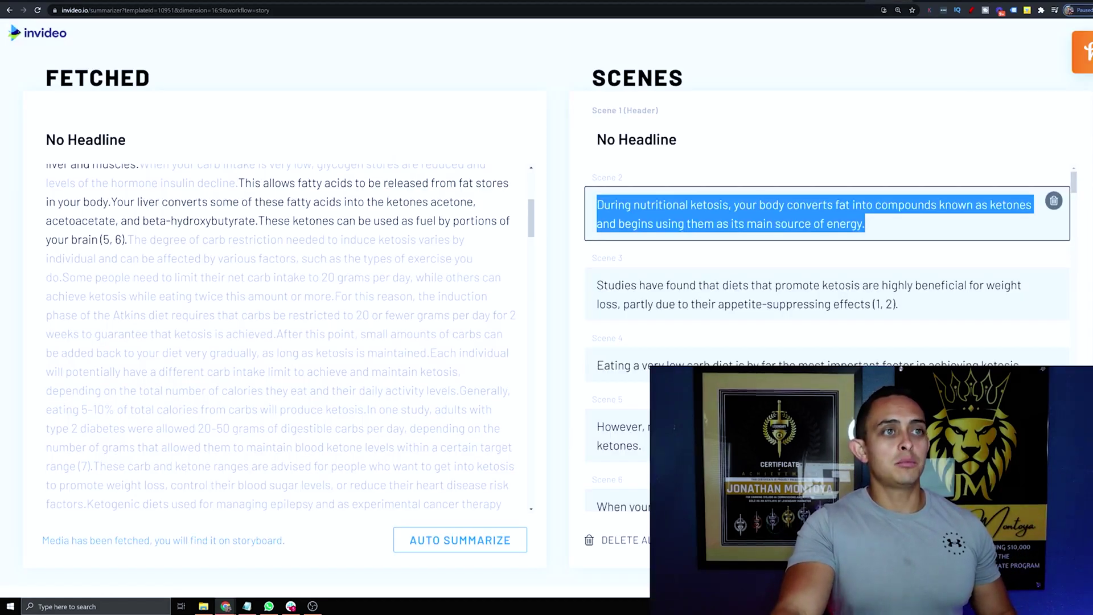
key("ctrl+v")
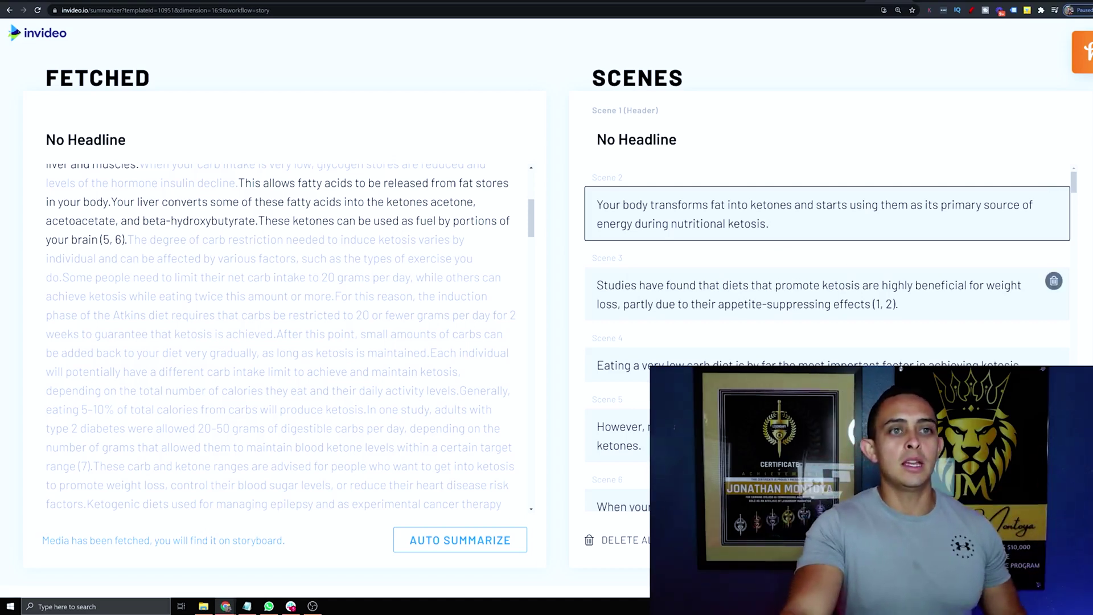
Paraphrase Scene 3's weight-loss sentence in QuillBot
left_click_drag(871, 304, 597, 285)
key("ctrl+c")
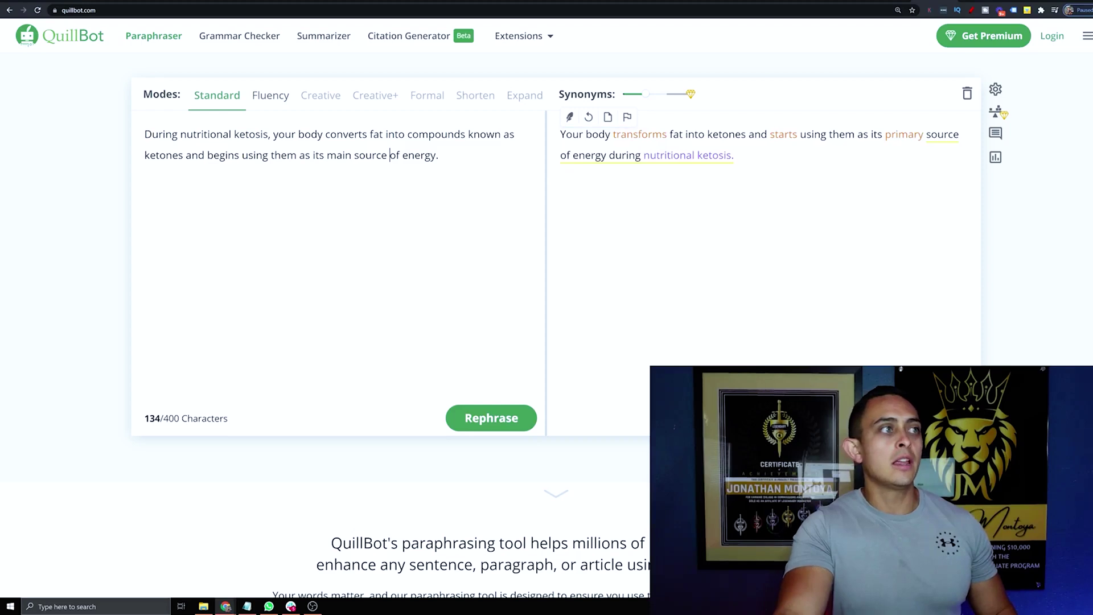
key("ctrl+a")
key("ctrl+v")
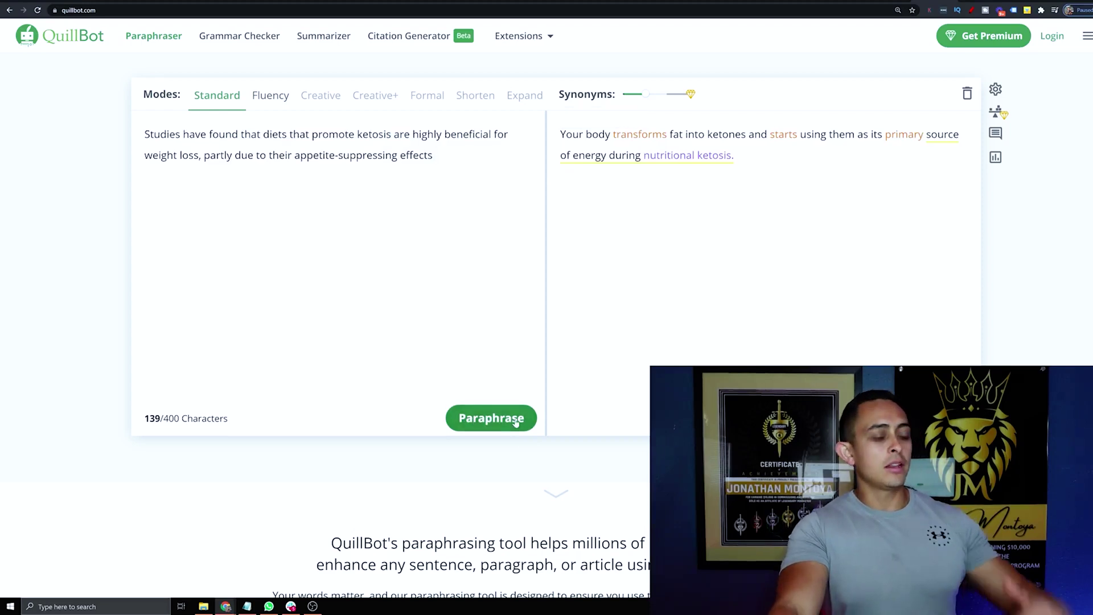
left_click(515, 418)
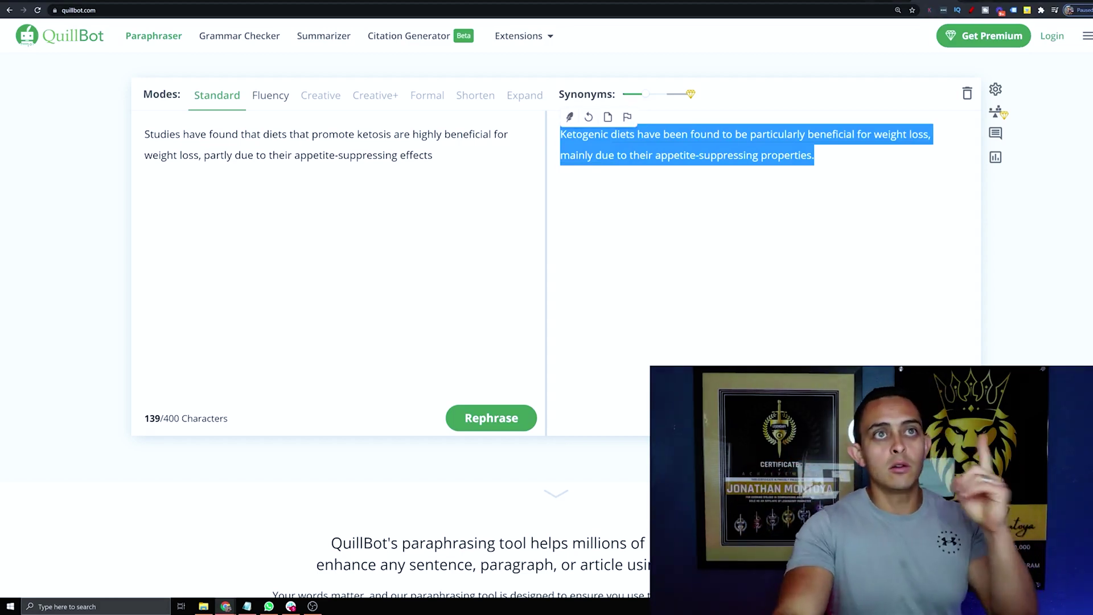
Paste the appetite-suppressing weight-loss paraphrase into InVideo's Scene 3, then check the Scene 1 header
left_click(892, 1)
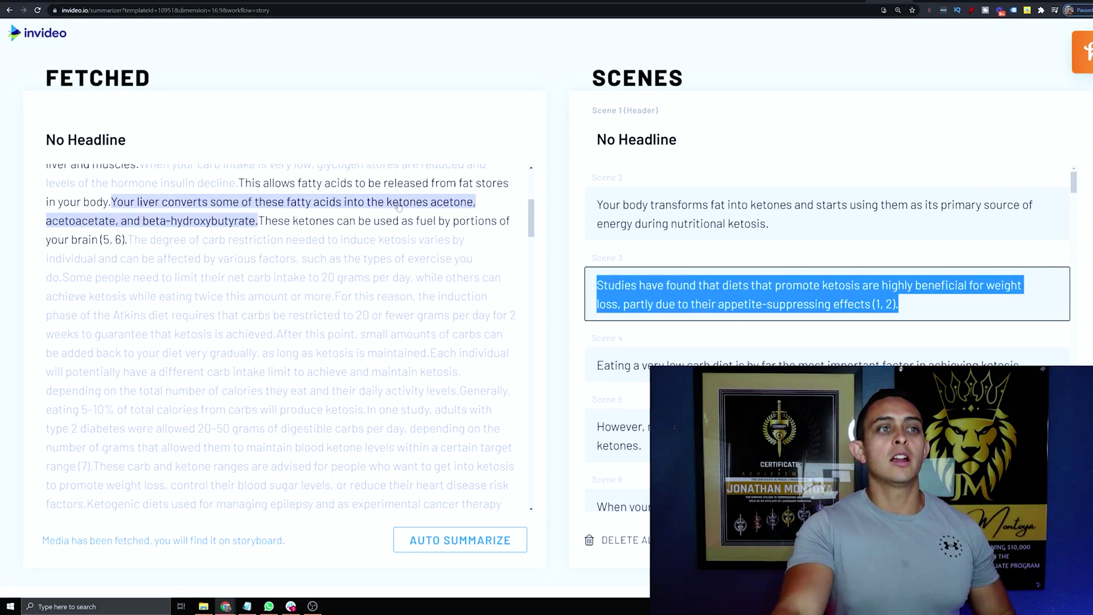
type("Ketogenic diets have been found to be particularly beneficial for weight loss, mainly due to their appetite-suppressing properties.")
scroll(825, 342, "down", 2)
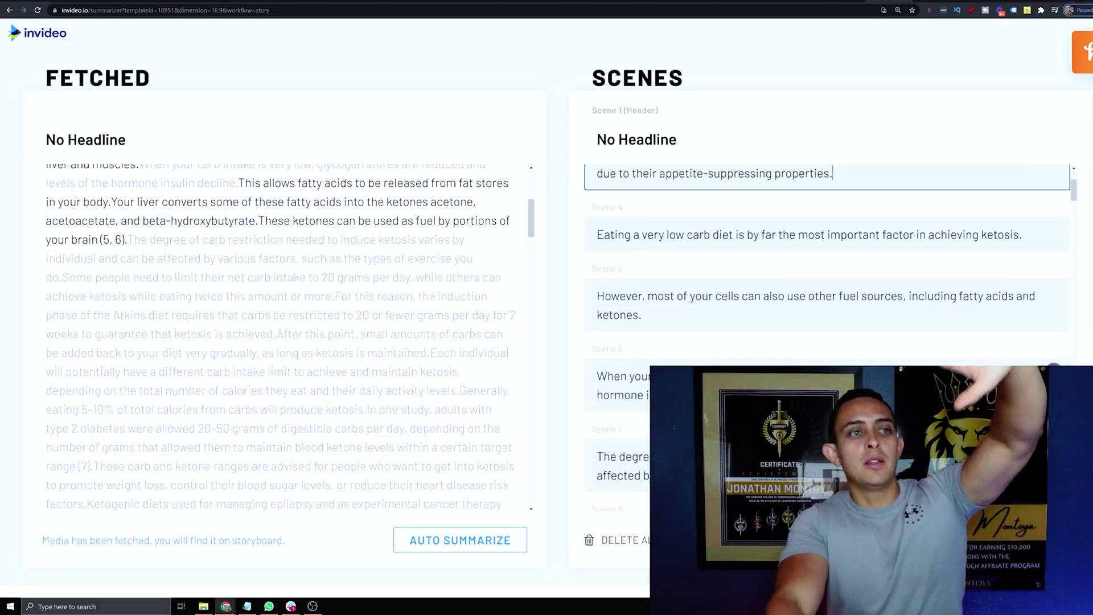
scroll(825, 376, "down", 5)
scroll(826, 376, "up", 5)
scroll(825, 375, "up", 2)
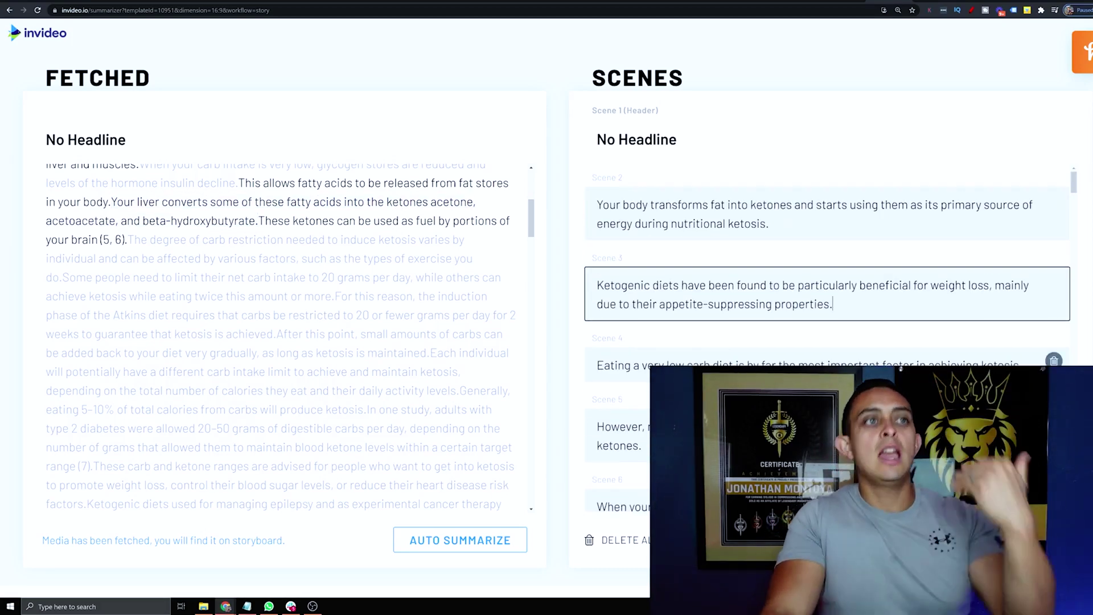
left_click_drag(686, 140, 551, 129)
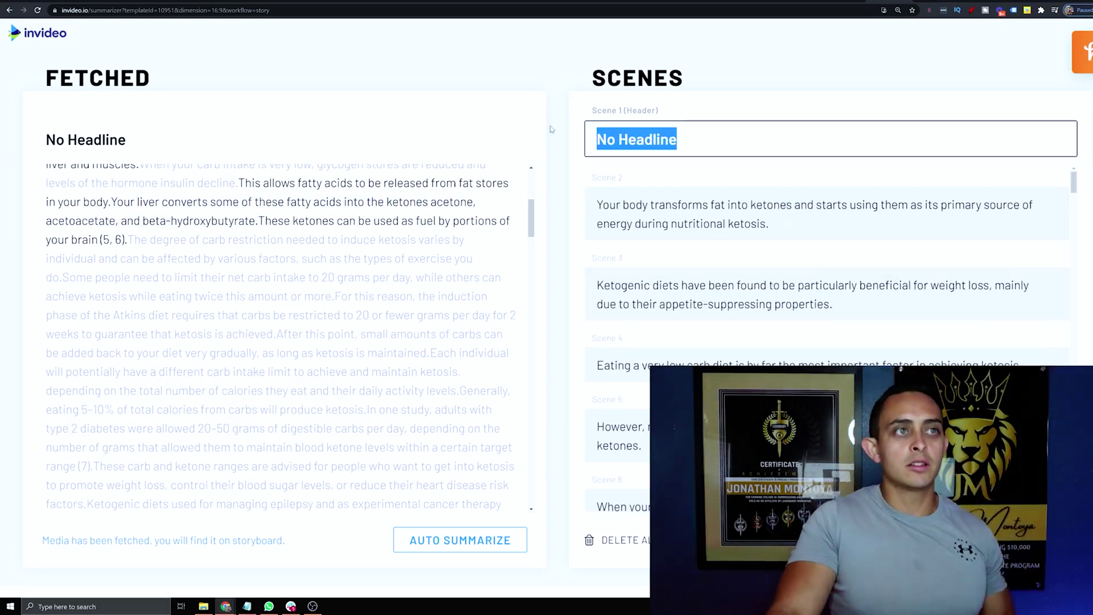
left_click(464, 109)
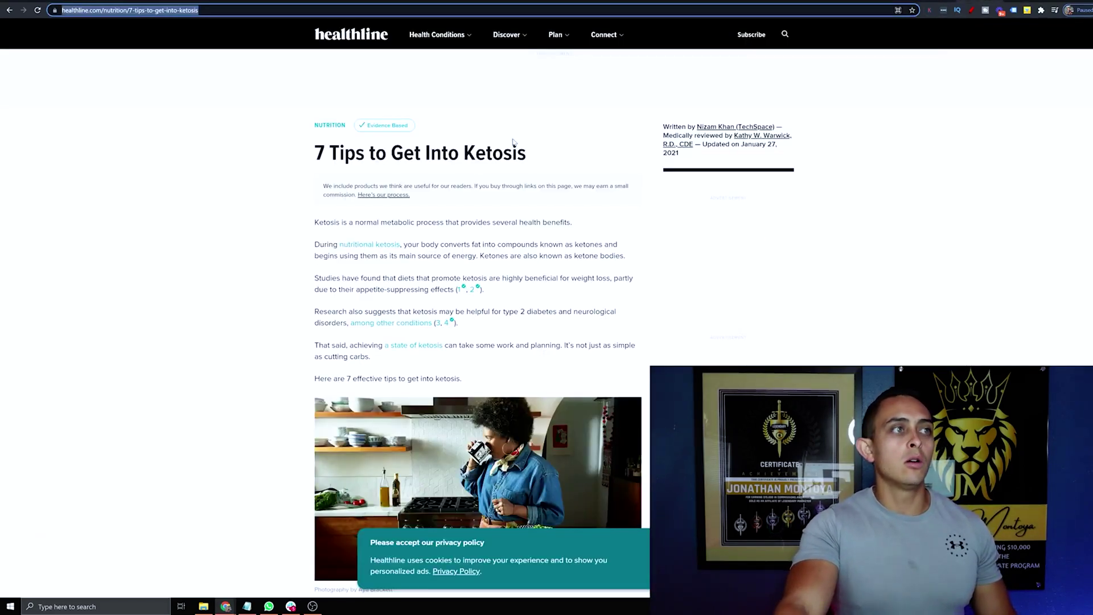
Copy the title '7 Tips to Get Into Ketosis' and select QuillBot's old input for replacing
left_click_drag(539, 157, 302, 143)
key("ctrl+c")
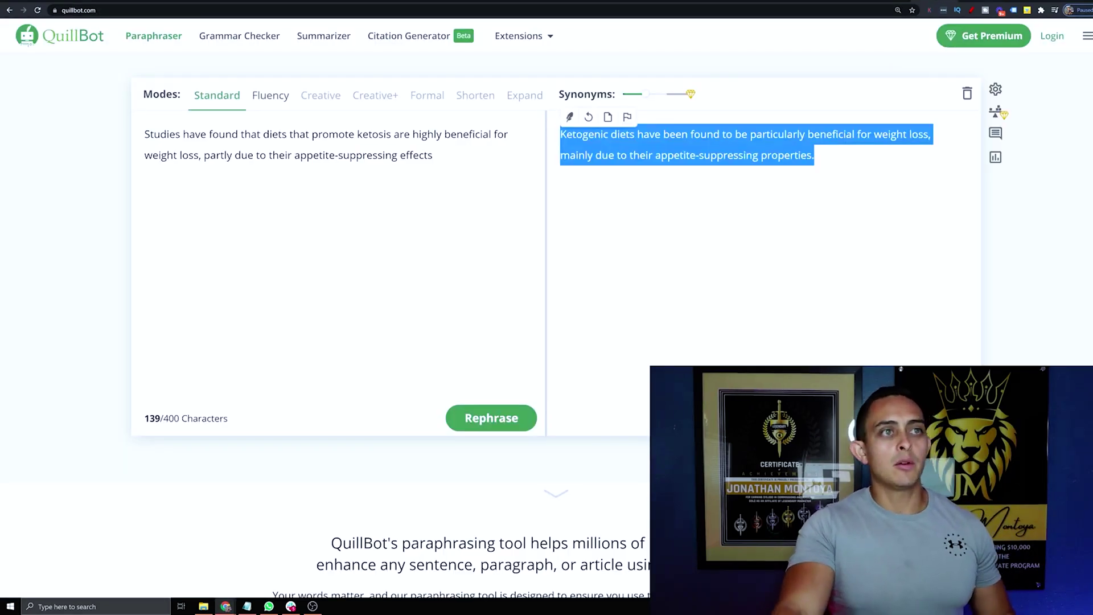
left_click(300, 155)
key("ctrl+a")
type("Studies have found that diets that promote ketosis are highly beneficial for weight loss, partly due to their appetite-suppressing effects")
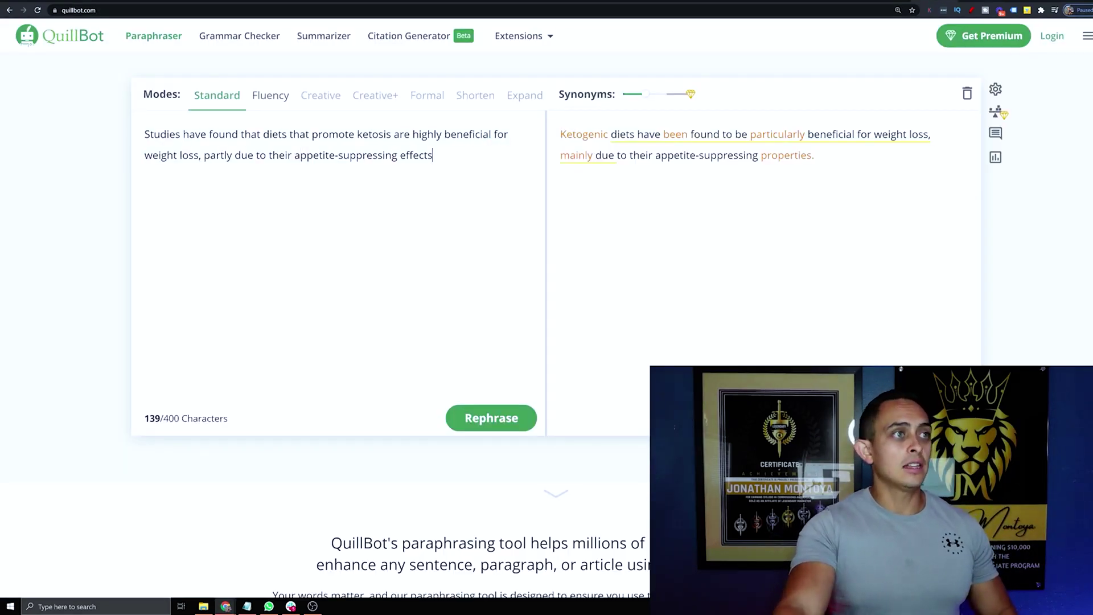
key("ctrl+a")
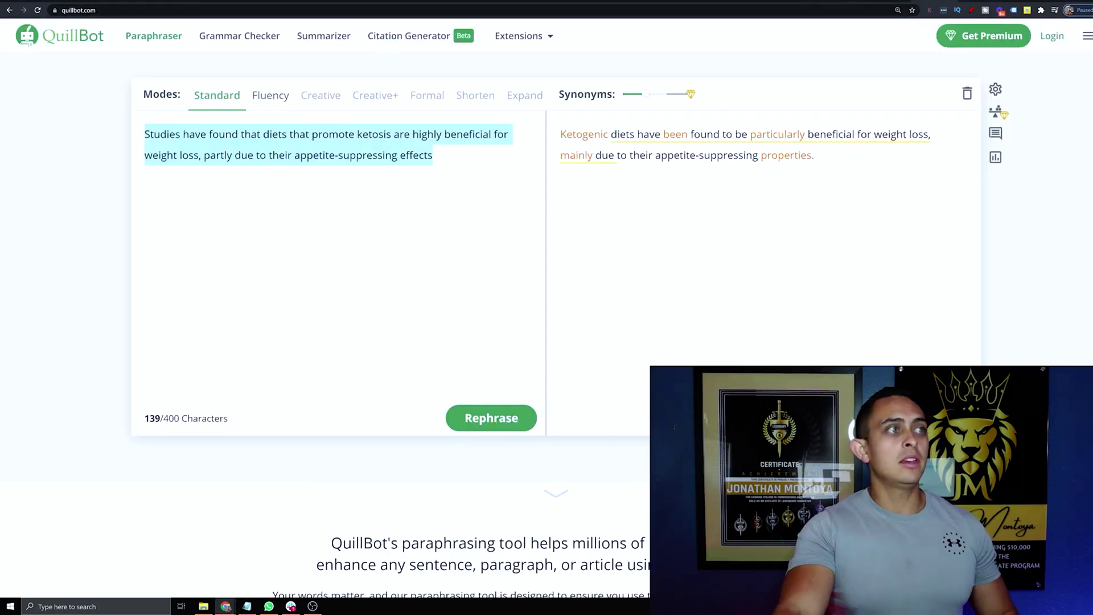
Paraphrase the title into '7 Ways to Enter Ketosis' and select it before returning to InVideo
key("ctrl+v")
left_click(490, 417)
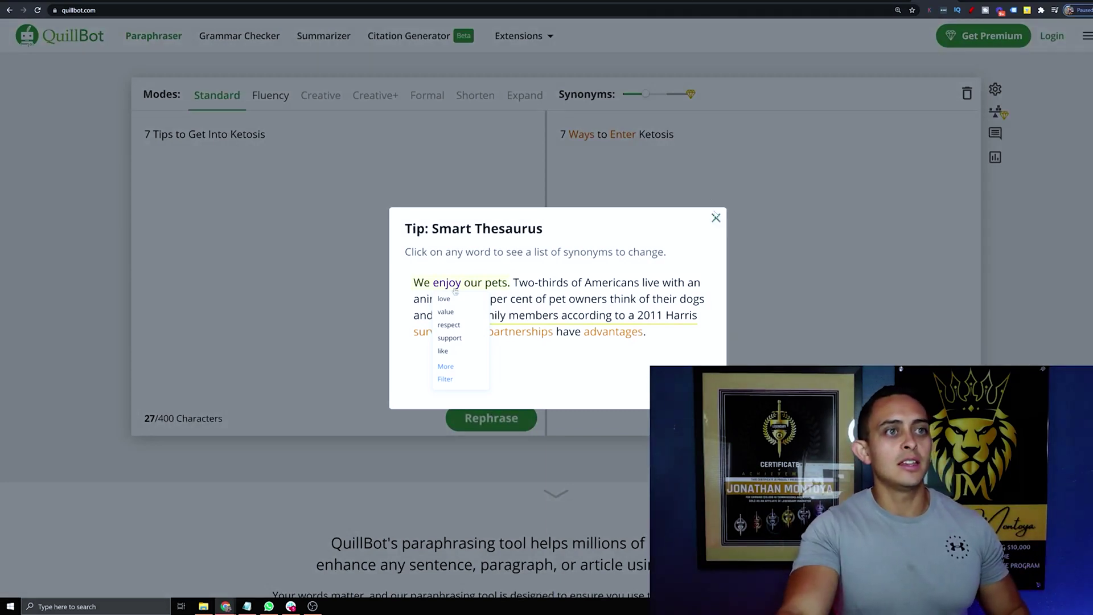
left_click(716, 217)
left_click_drag(677, 135, 561, 137)
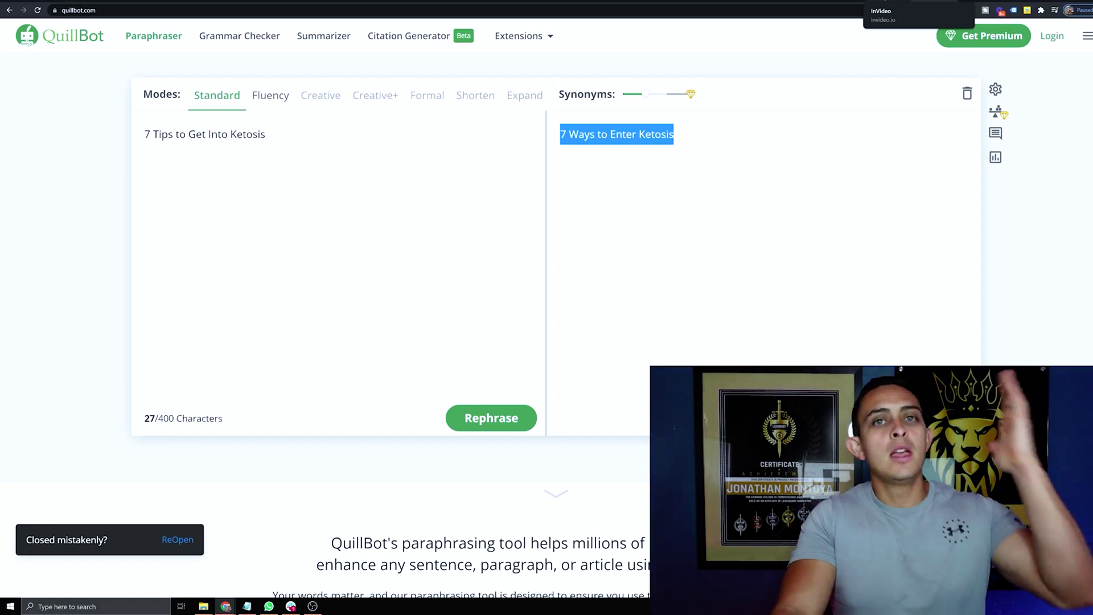
left_click(884, 0)
Replace Scene 1's 'No Headline' with '7 Ways to Enter Ketosis' and build the storyboard
left_click(740, 140)
key("ctrl+a")
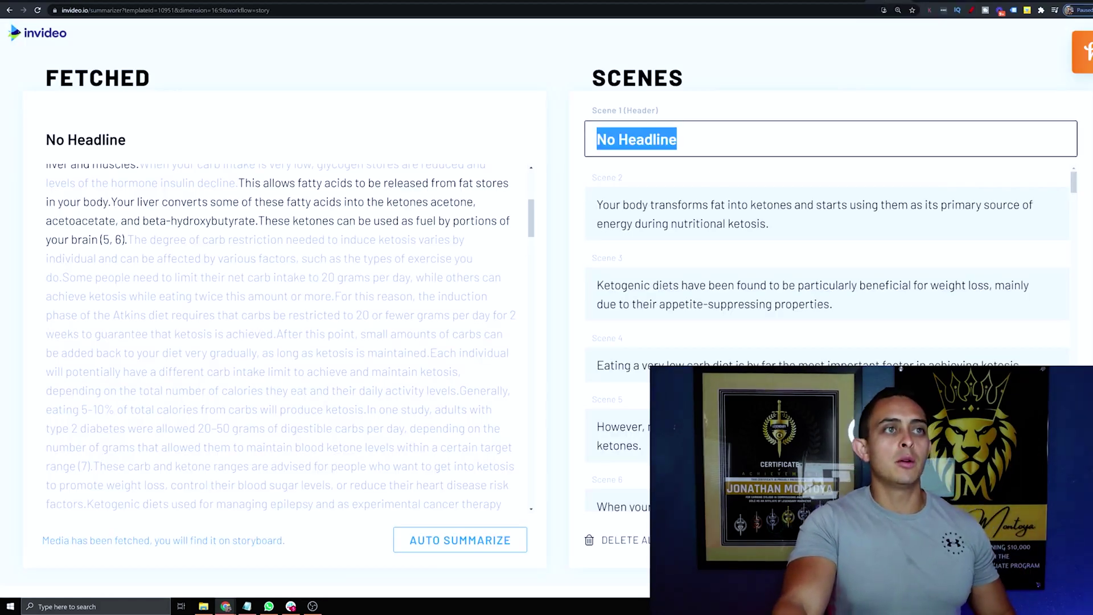
type("7 Ways to Enter Ketosis")
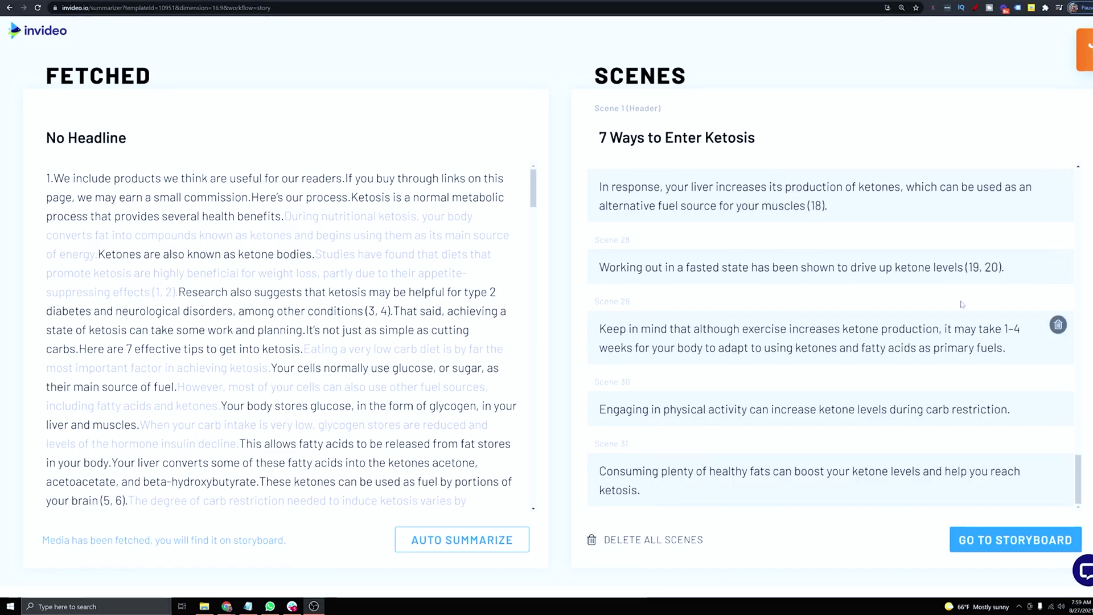
left_click(997, 531)
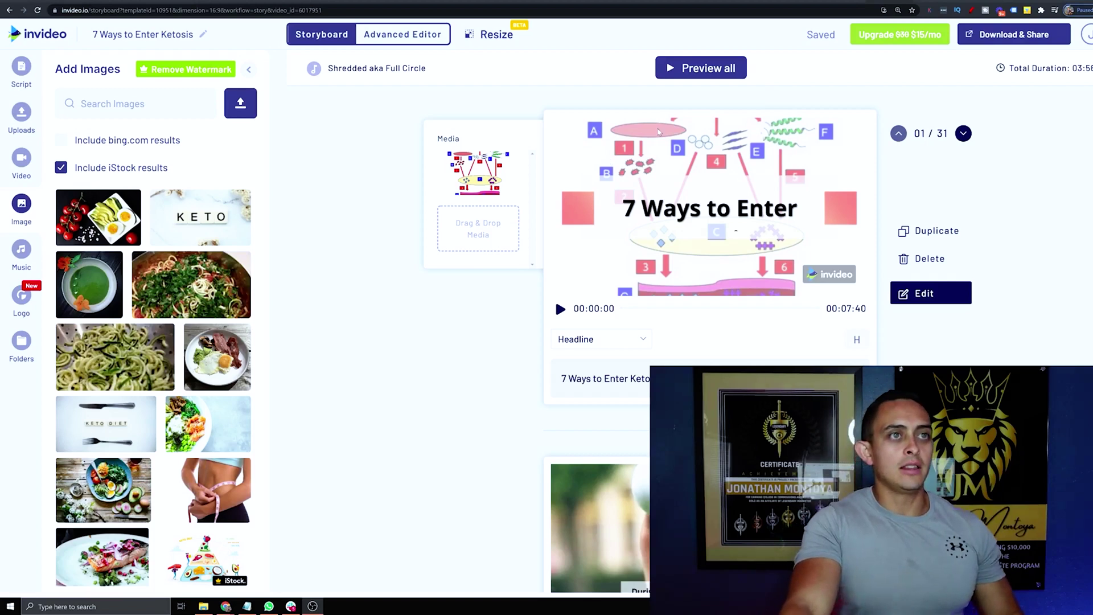
left_click(561, 308)
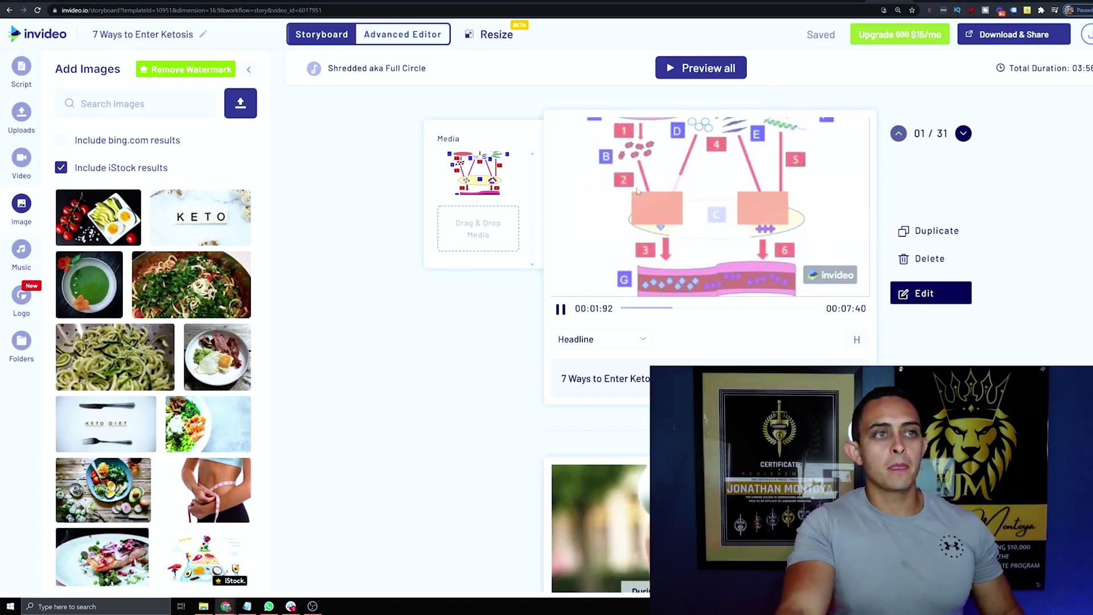
left_click(562, 309)
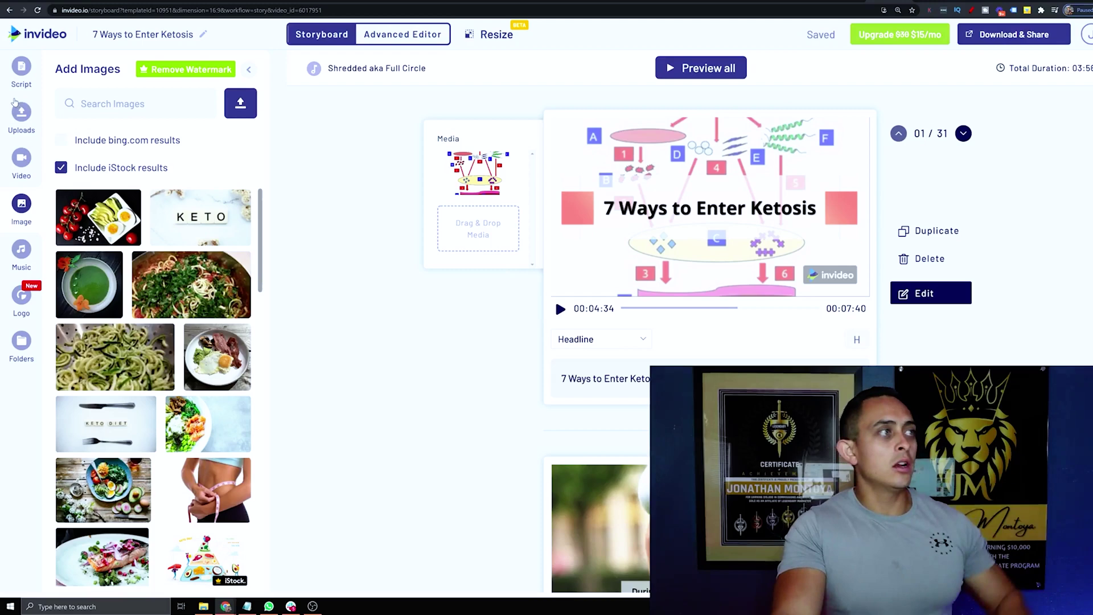
left_click(971, 10)
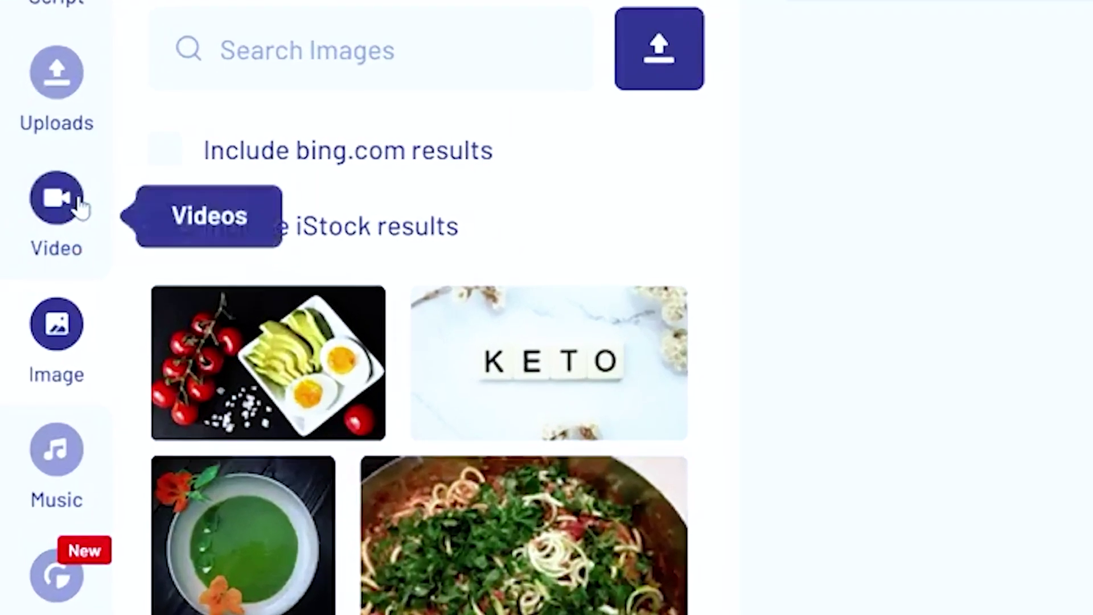
Add the keto meat stock clip to Scene 1 and delete its diagram image
left_click(25, 159)
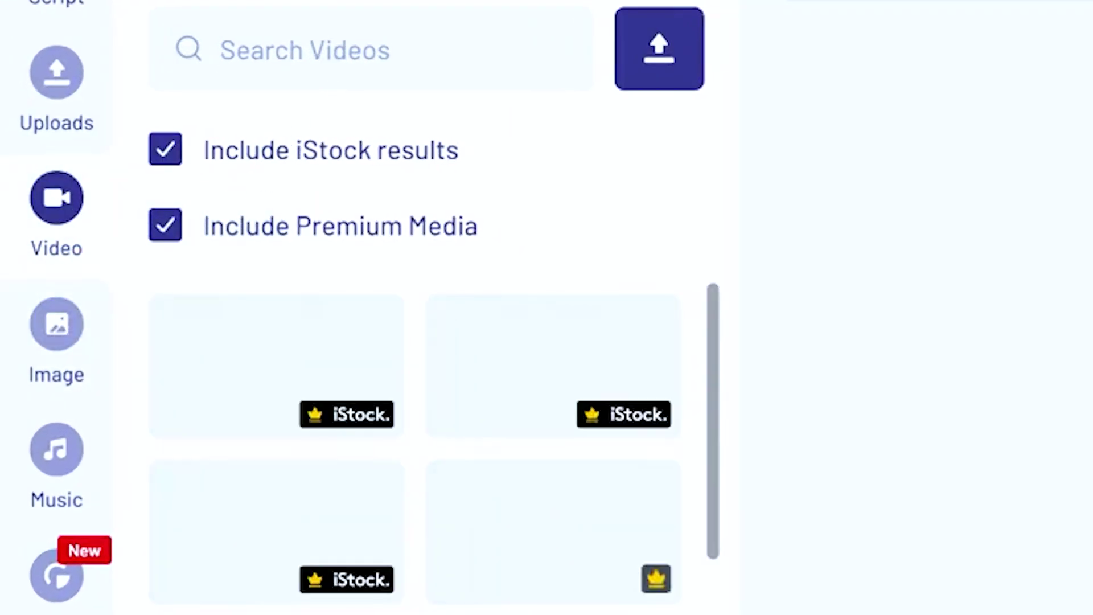
type("keto")
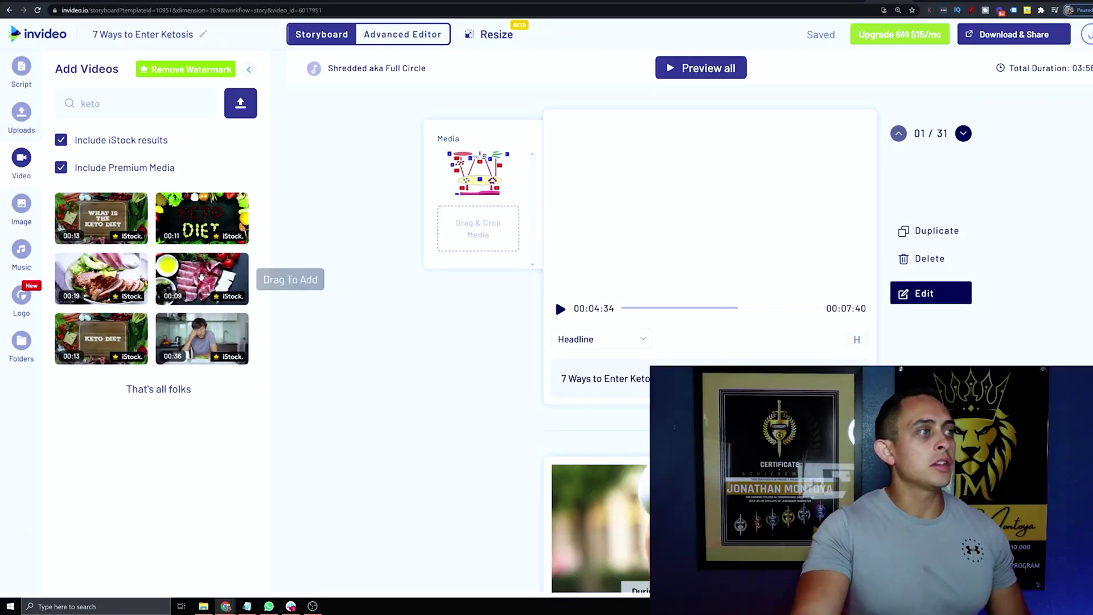
left_click_drag(590, 541, 1053, 450)
left_click_drag(385, 250, 478, 230)
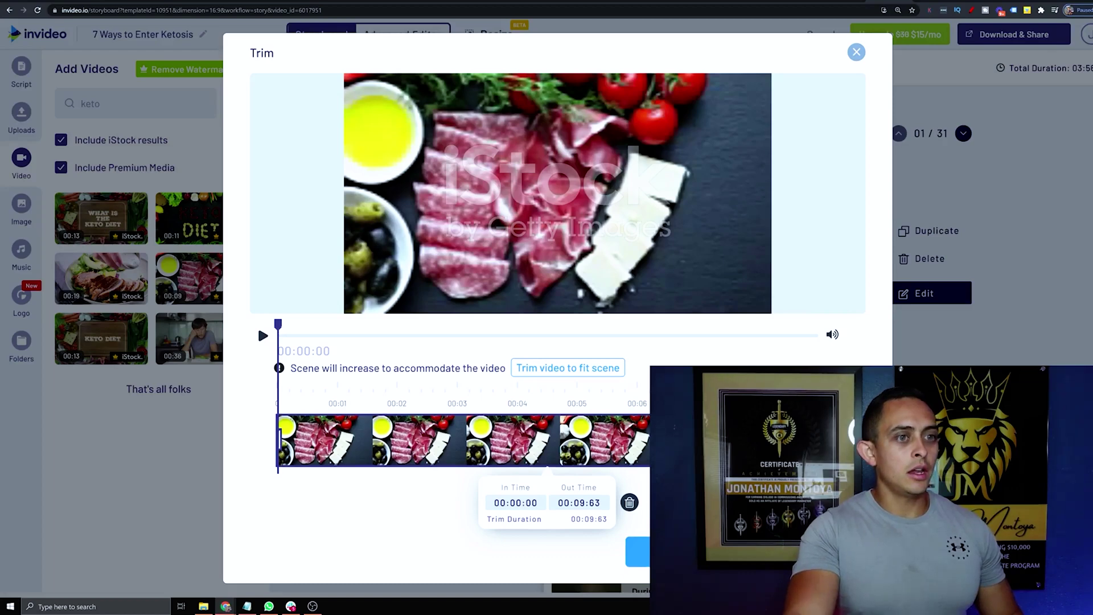
left_click(678, 552)
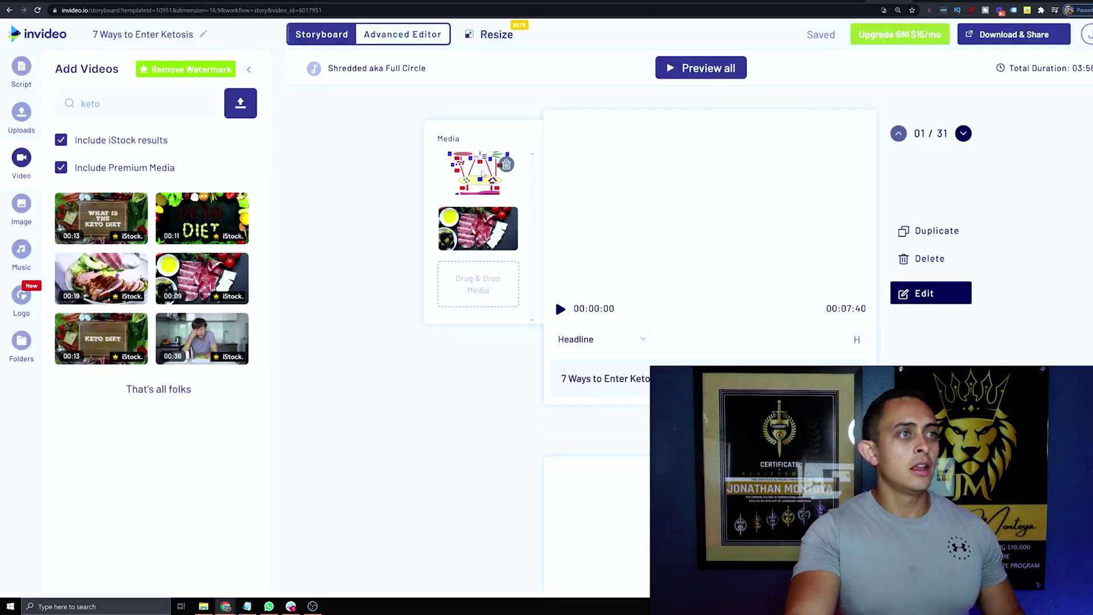
left_click(505, 164)
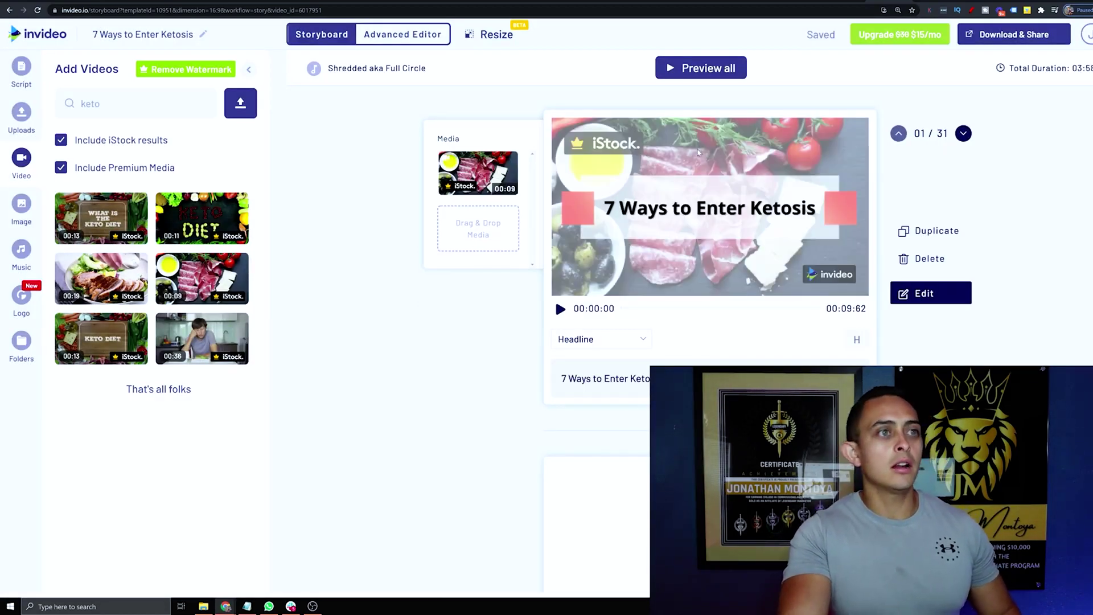
Play Scene 1's preview with the keto food clip, then close the stock video library
left_click(560, 309)
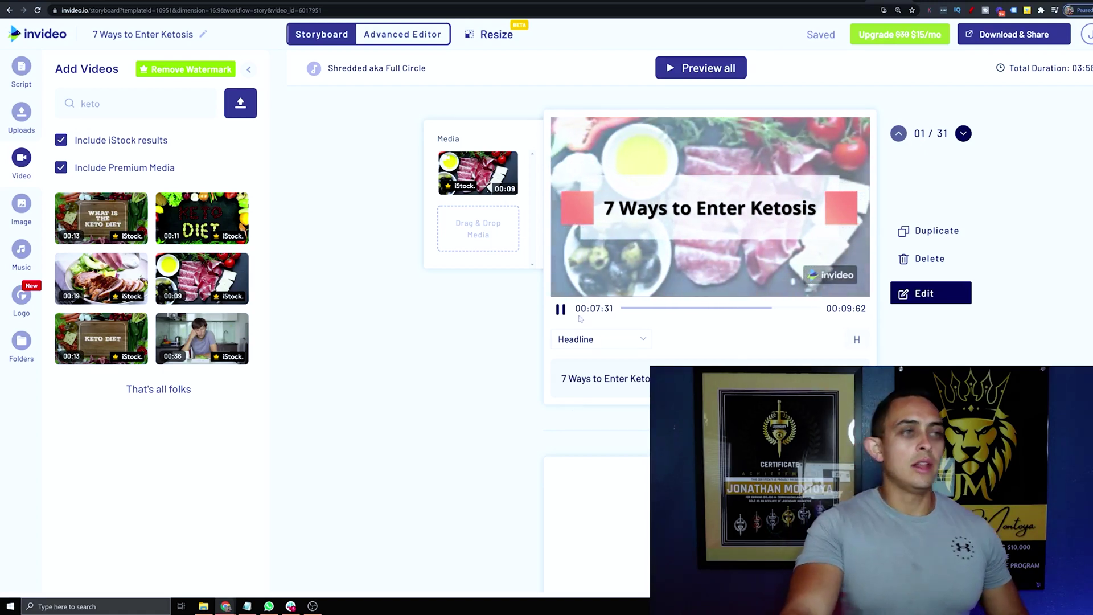
scroll(409, 356, "down", 5)
scroll(410, 317, "up", 4)
scroll(425, 349, "down", 2)
scroll(410, 349, "up", 4)
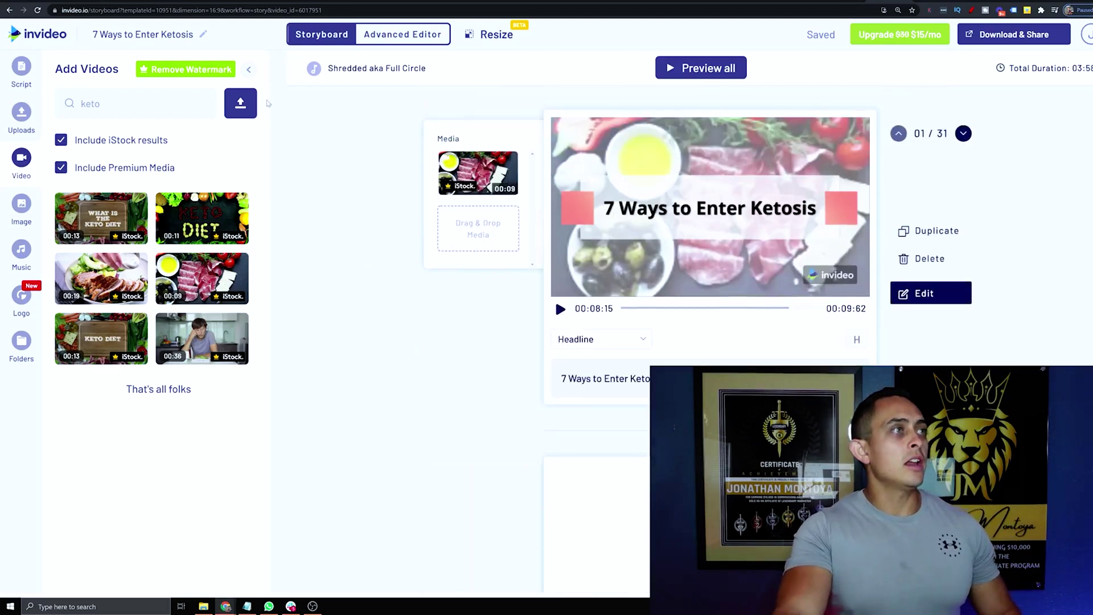
left_click(249, 70)
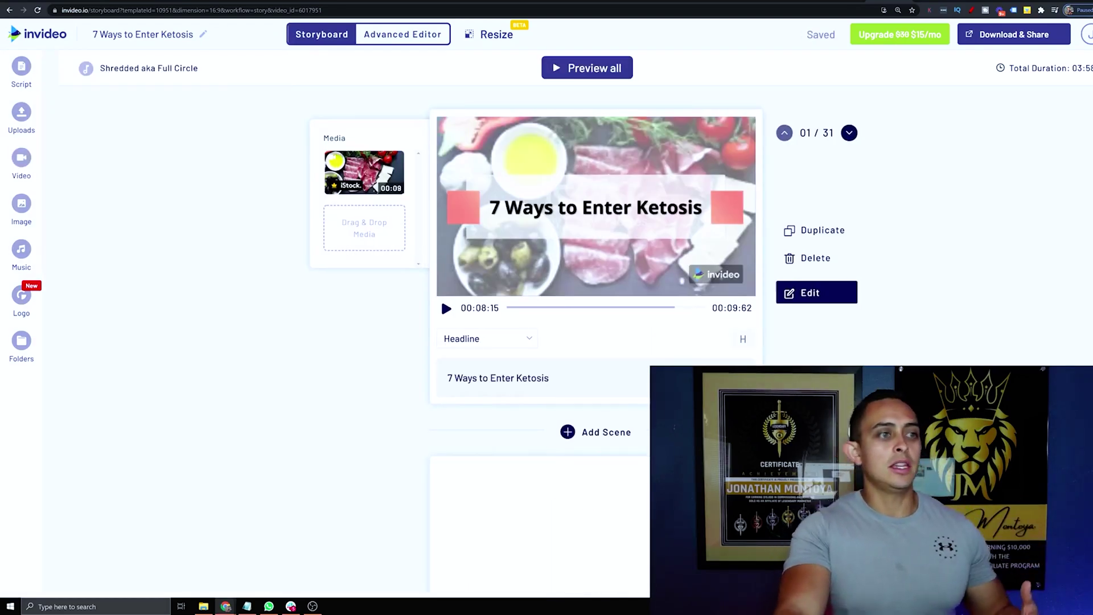
Look over scenes 01–03 and select the first scene's headline text box
scroll(555, 485, "down", 5)
scroll(569, 342, "down", 2)
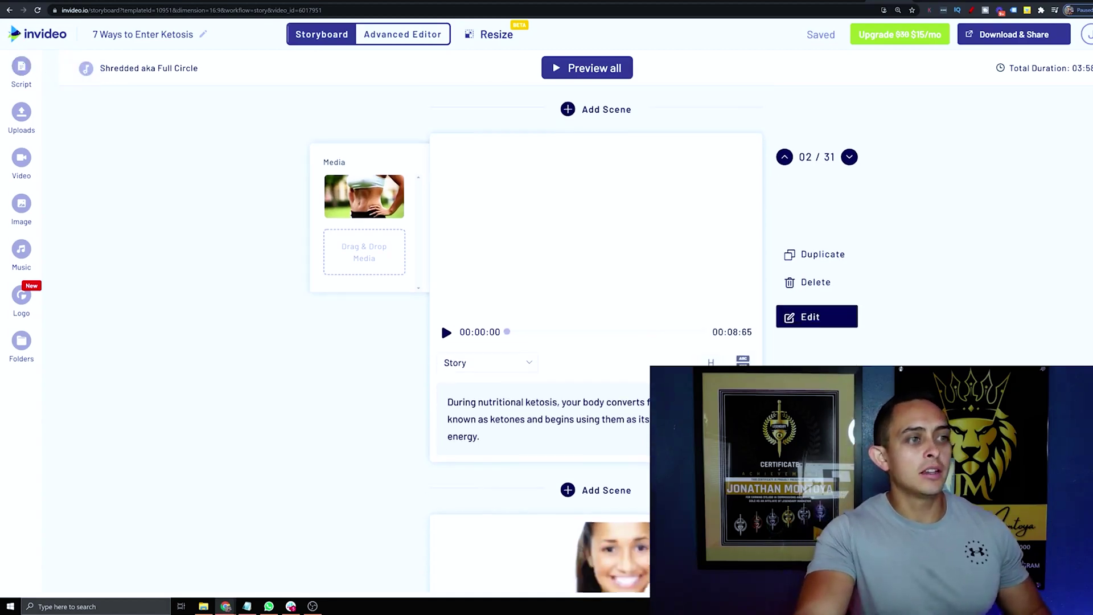
scroll(569, 341, "down", 2)
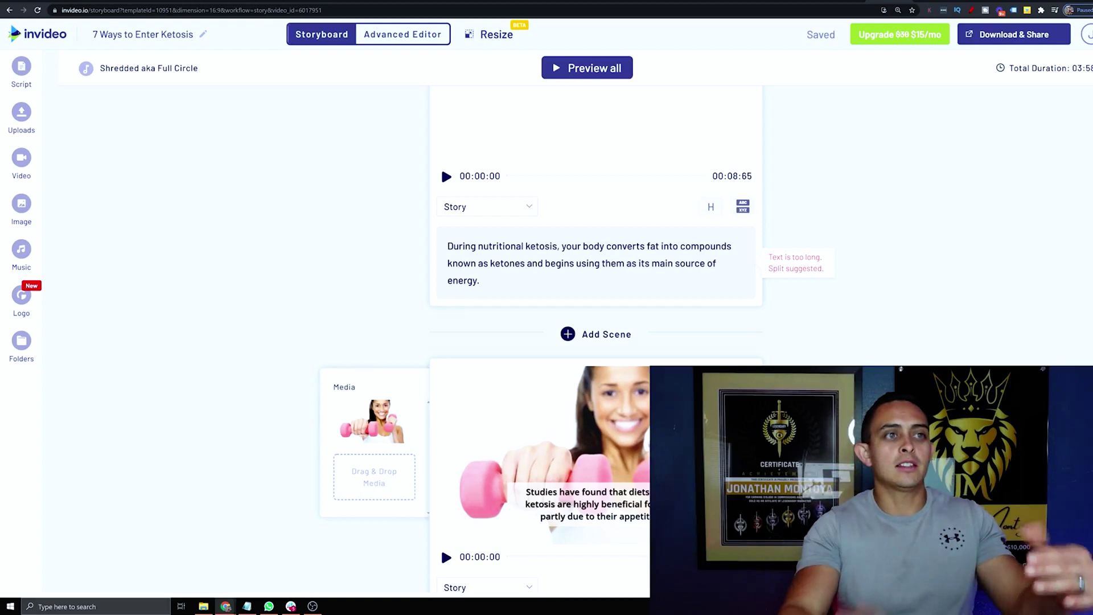
scroll(715, 353, "down", 2)
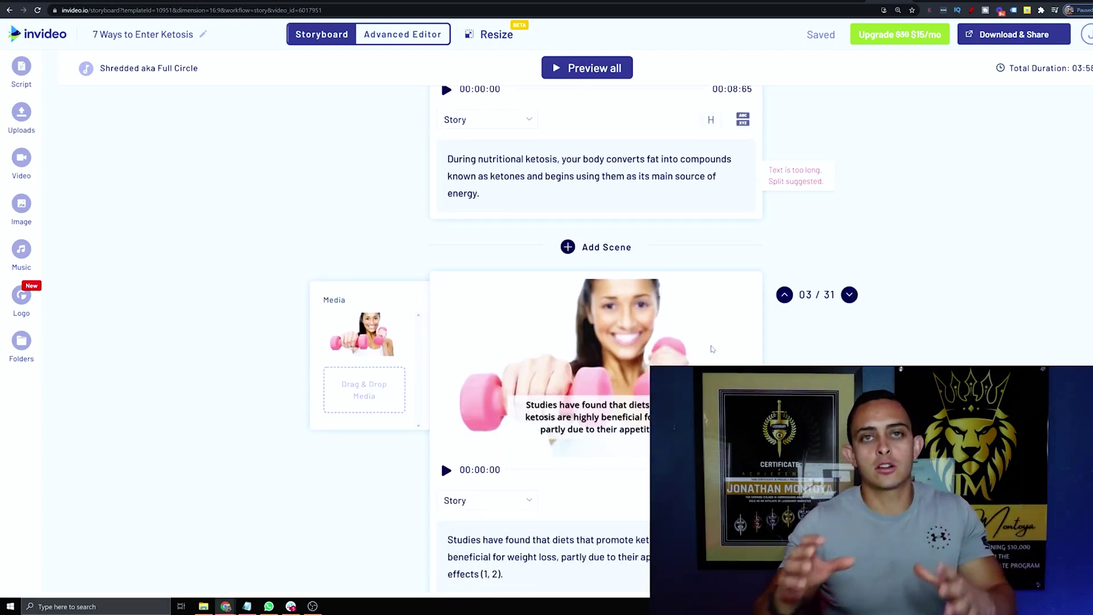
scroll(971, 302, "up", 4)
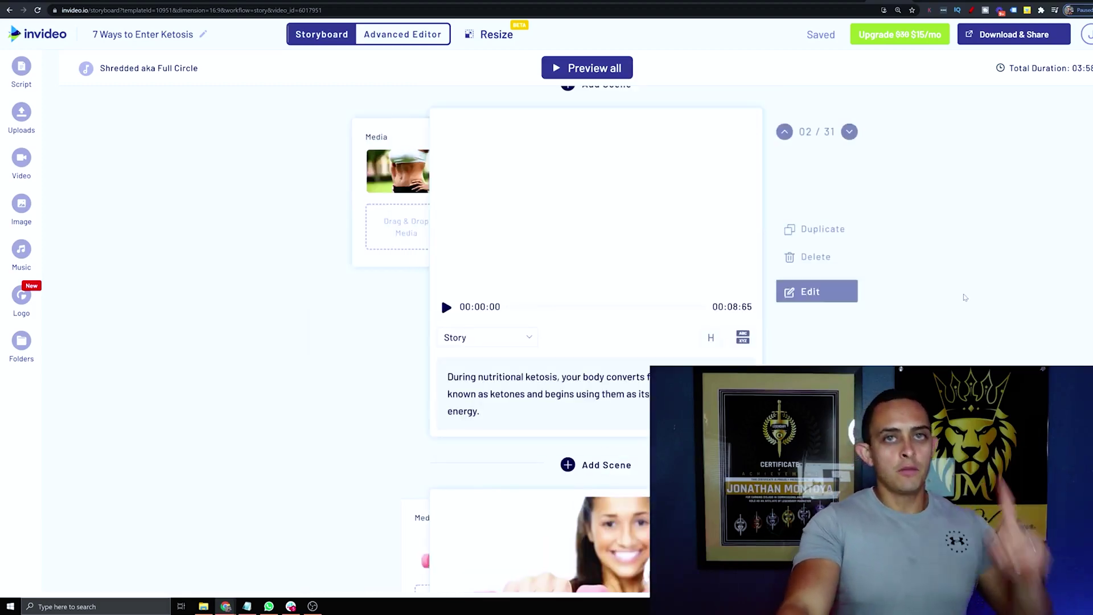
scroll(962, 291, "up", 5)
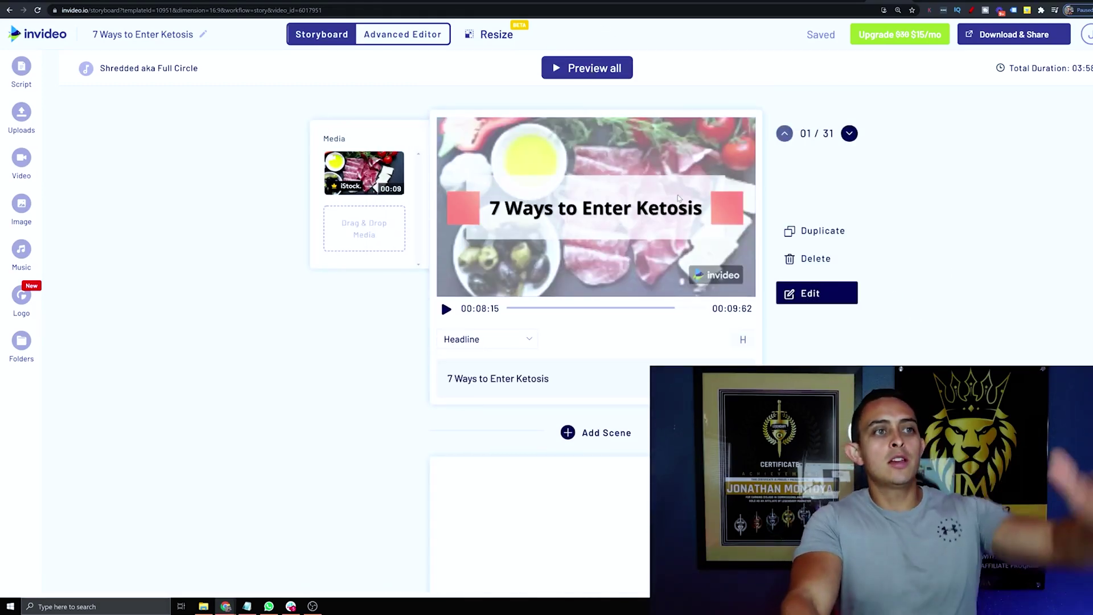
scroll(579, 325, "down", 1)
left_click(579, 325)
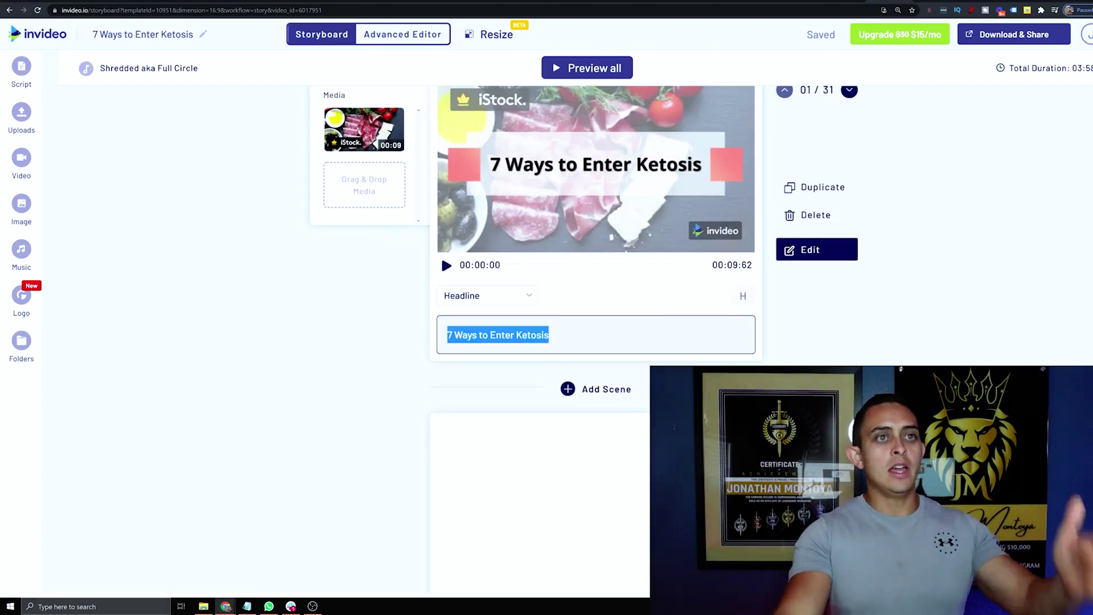
Check scene 02's story text, then bring up the Add Music library
scroll(441, 255, "down", 5)
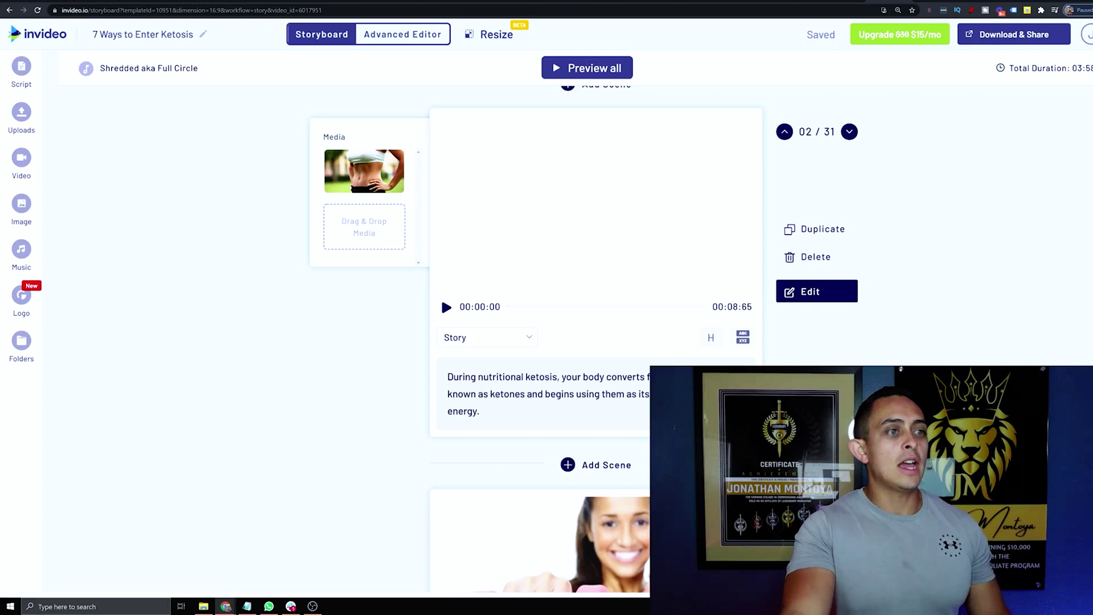
scroll(587, 319, "up", 1)
scroll(586, 319, "down", 2)
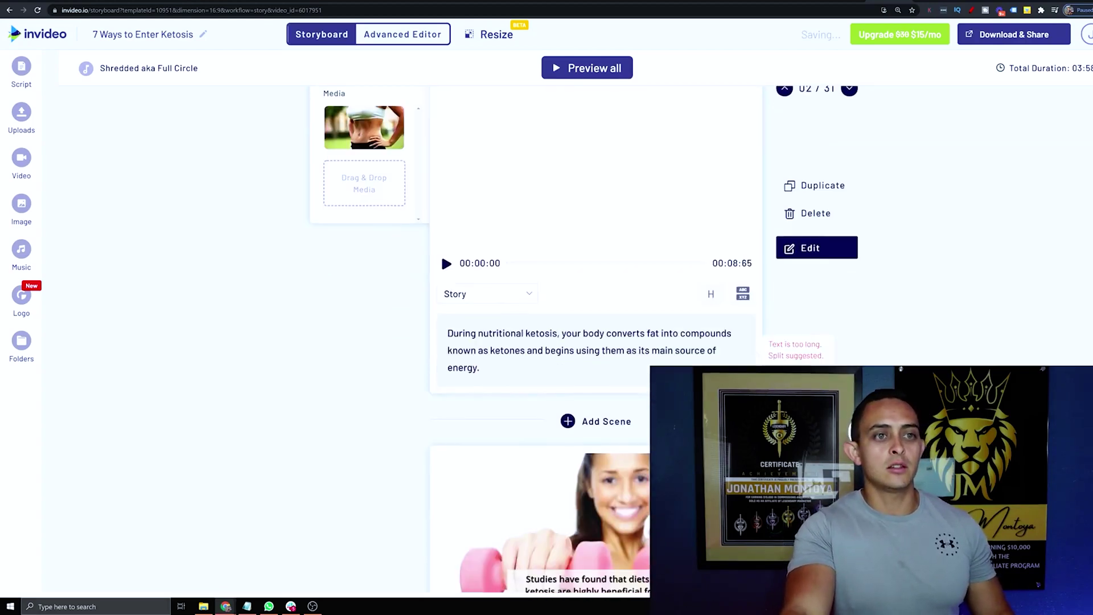
left_click(624, 381)
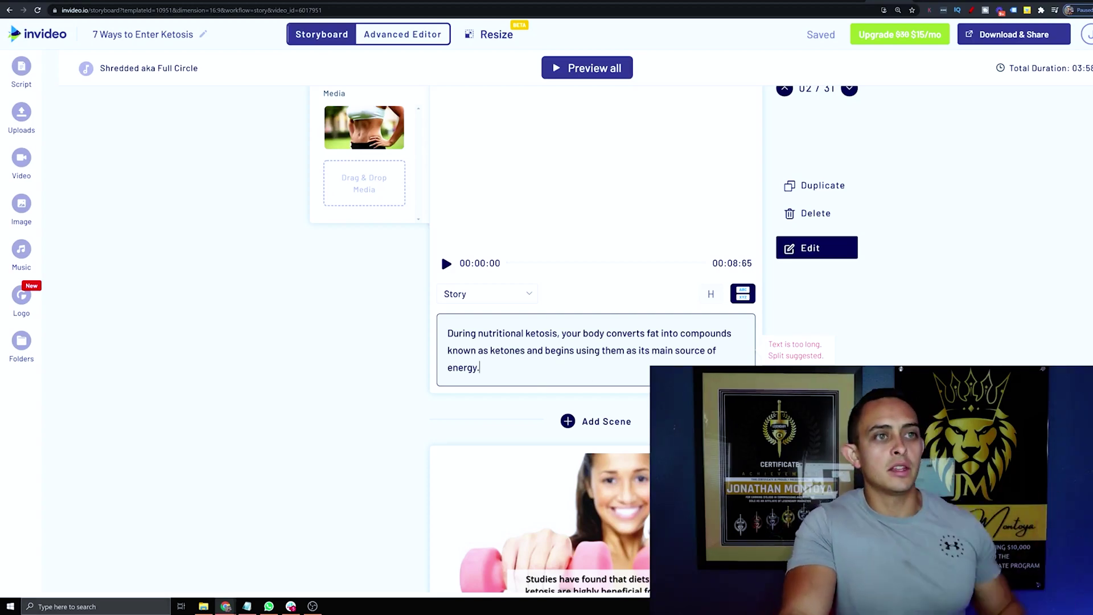
scroll(191, 249, "up", 2)
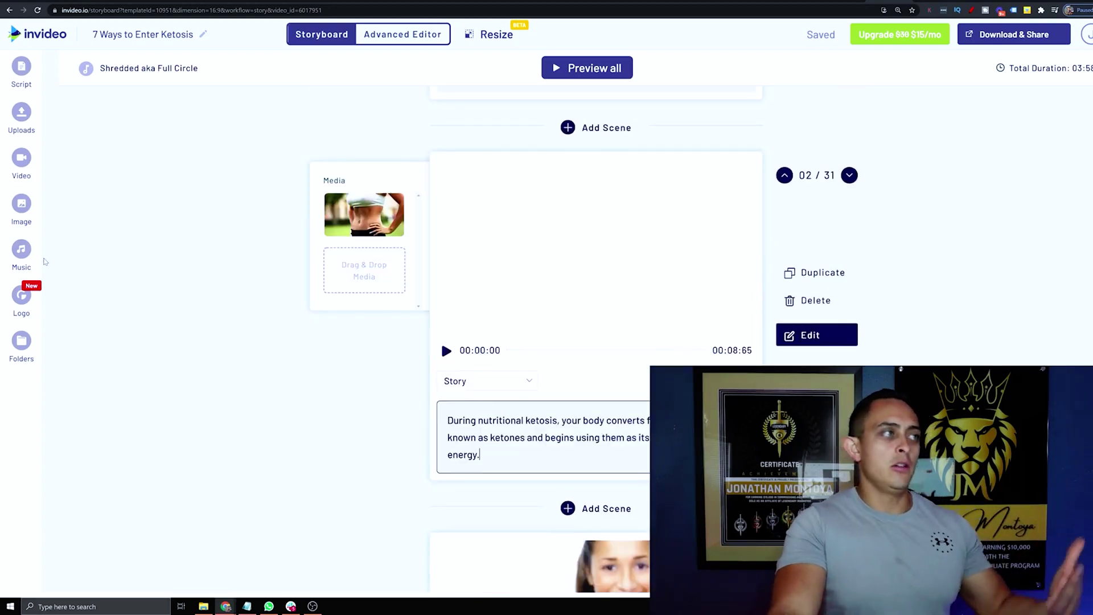
left_click(20, 255)
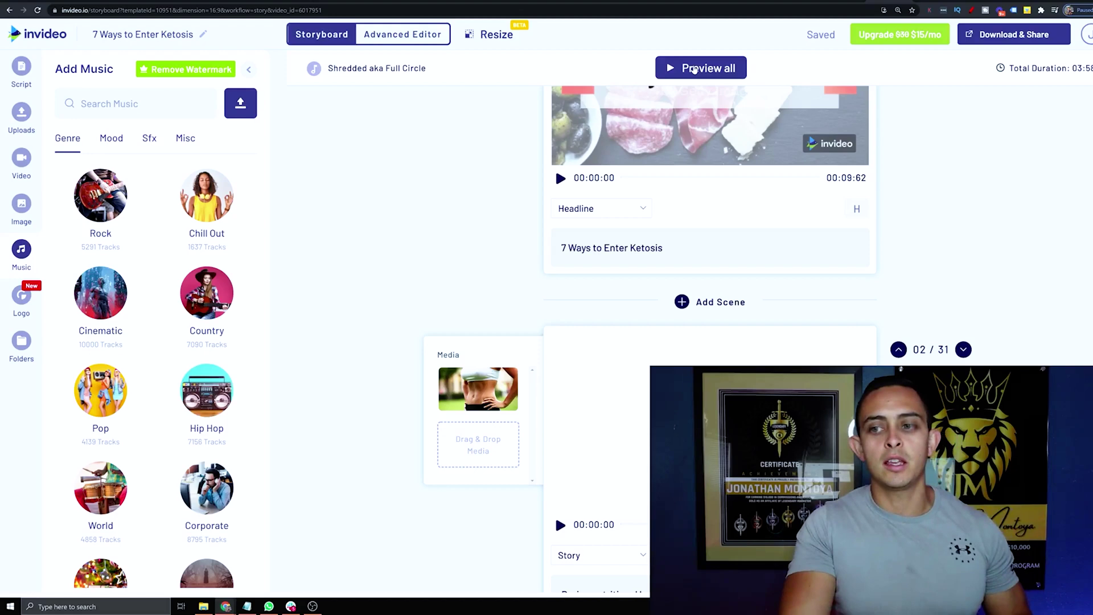
left_click(694, 69)
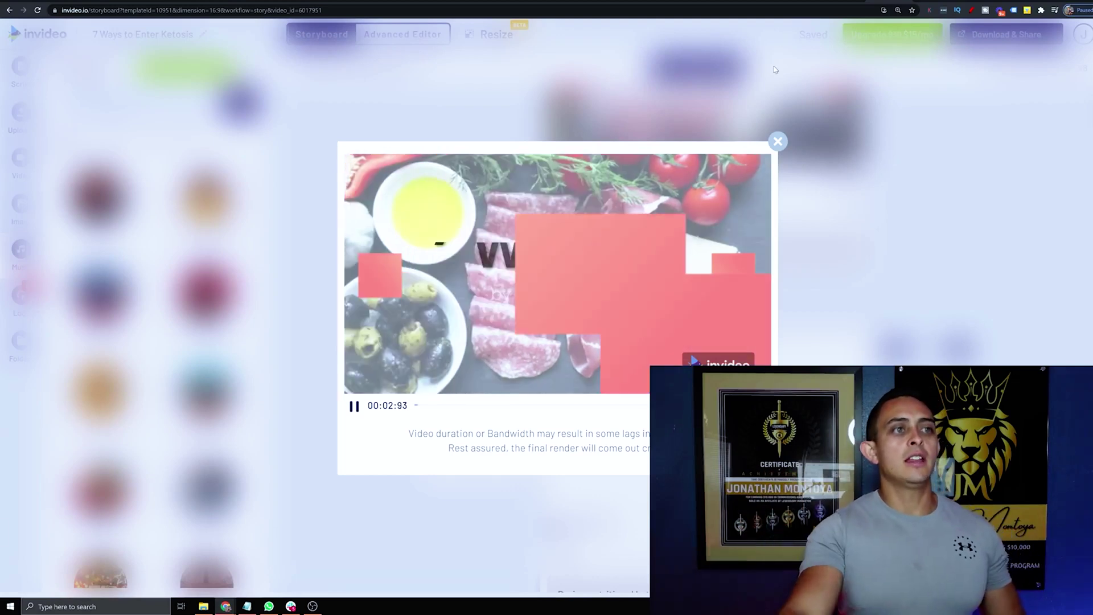
left_click(133, 303)
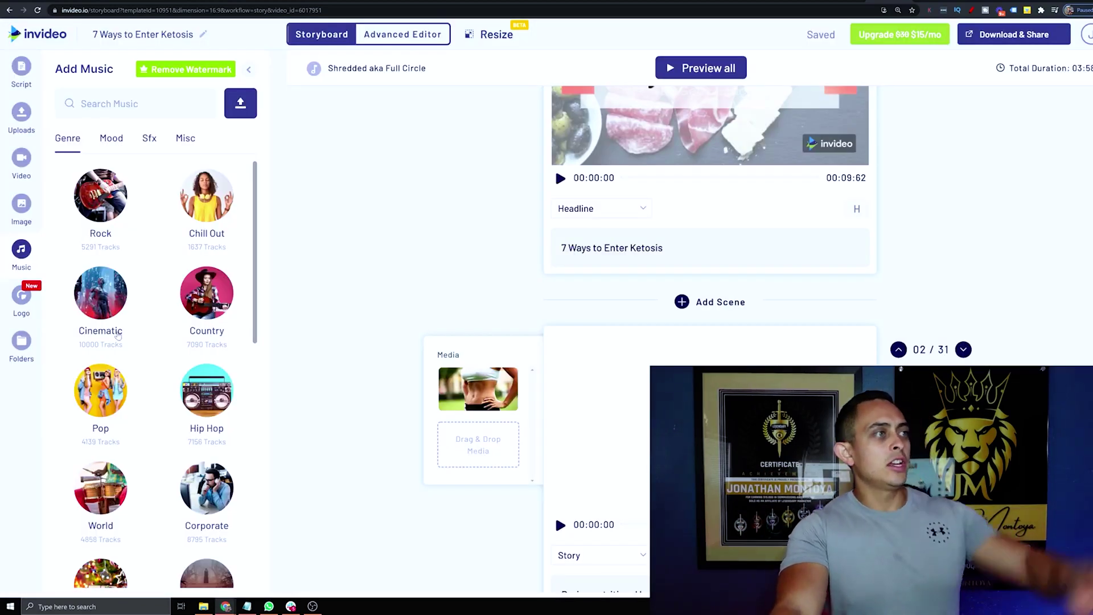
scroll(122, 339, "down", 2)
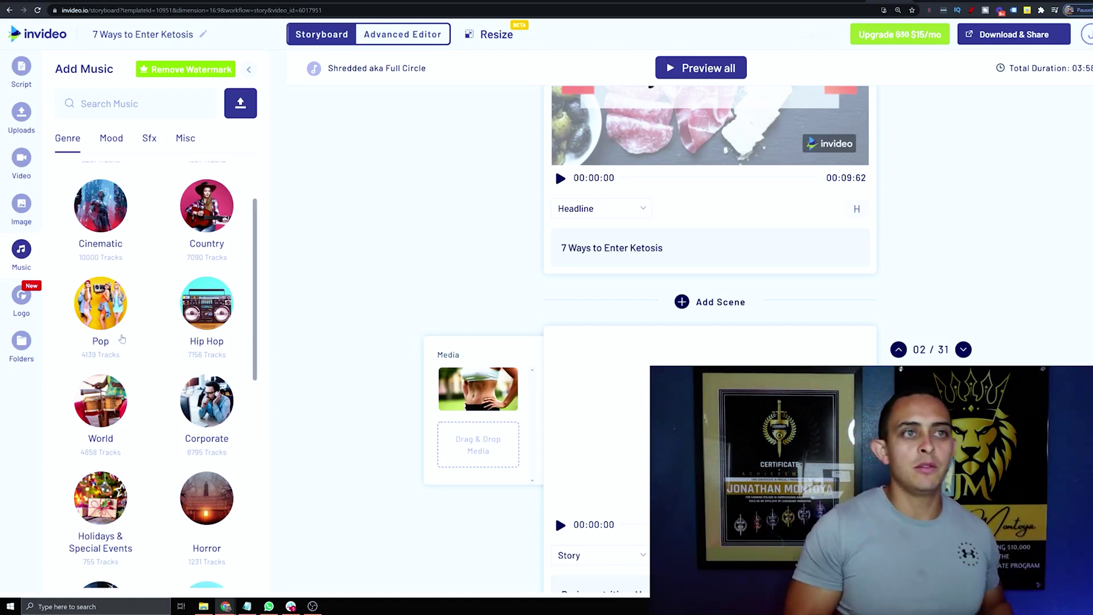
scroll(735, 346, "down", 9)
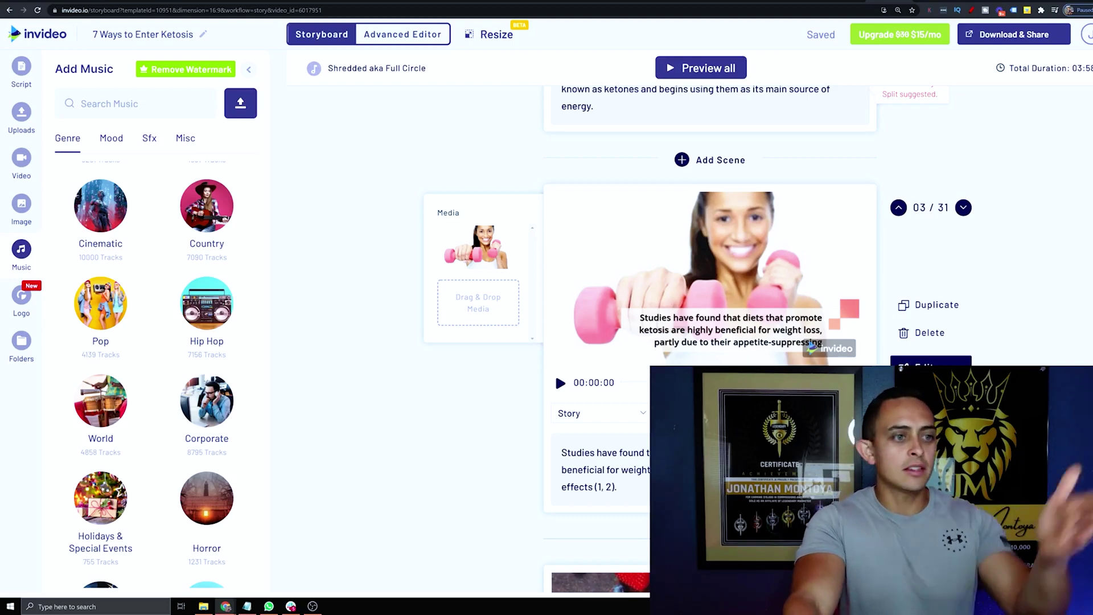
scroll(554, 374, "down", 5)
scroll(555, 361, "down", 2)
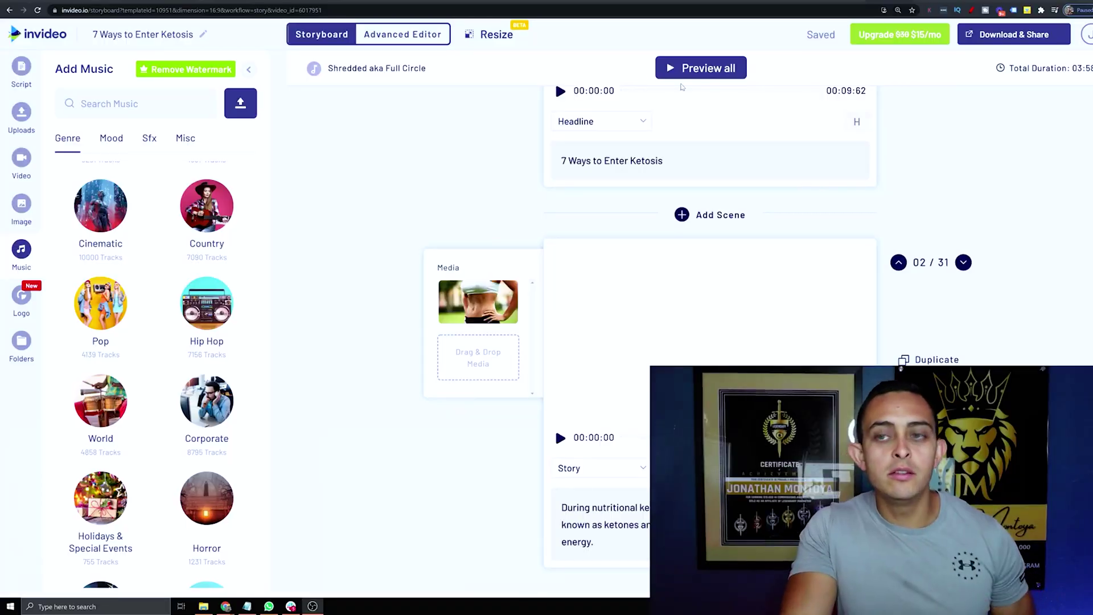
scroll(354, 219, "up", 3)
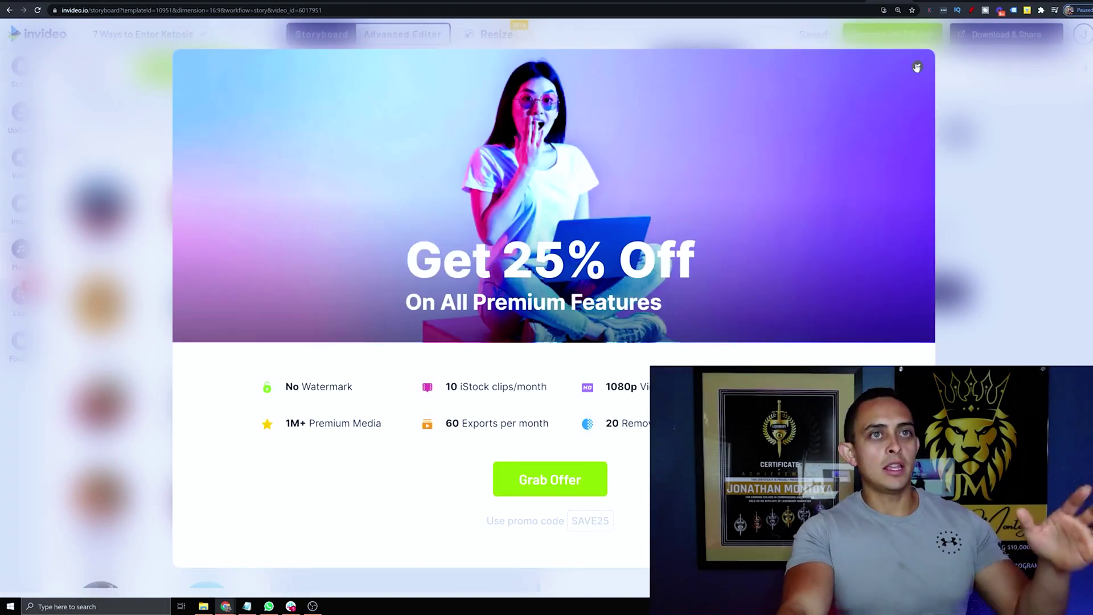
left_click(916, 66)
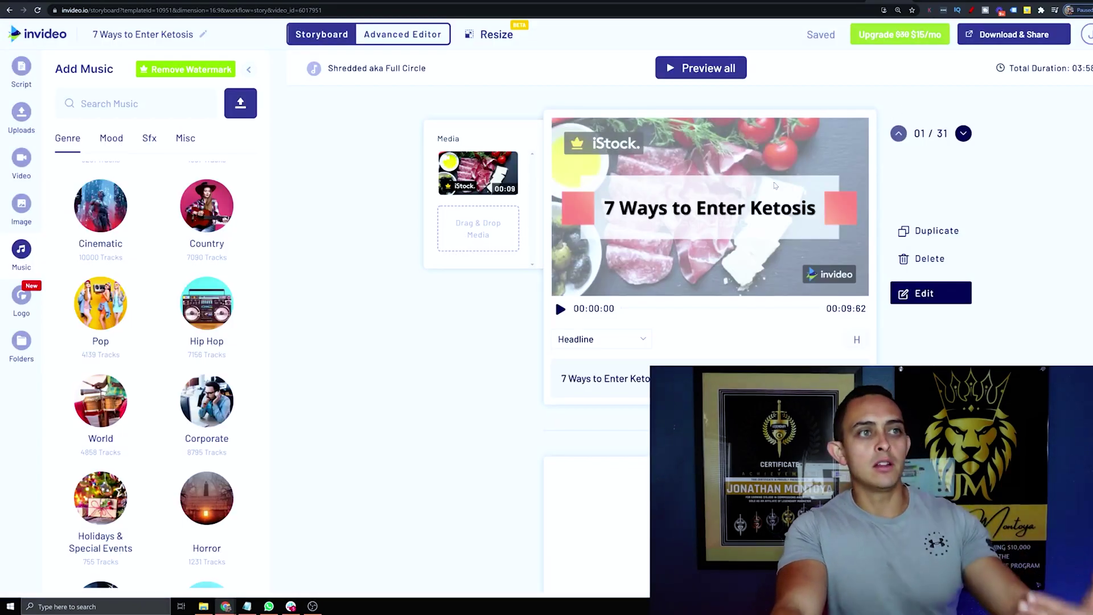